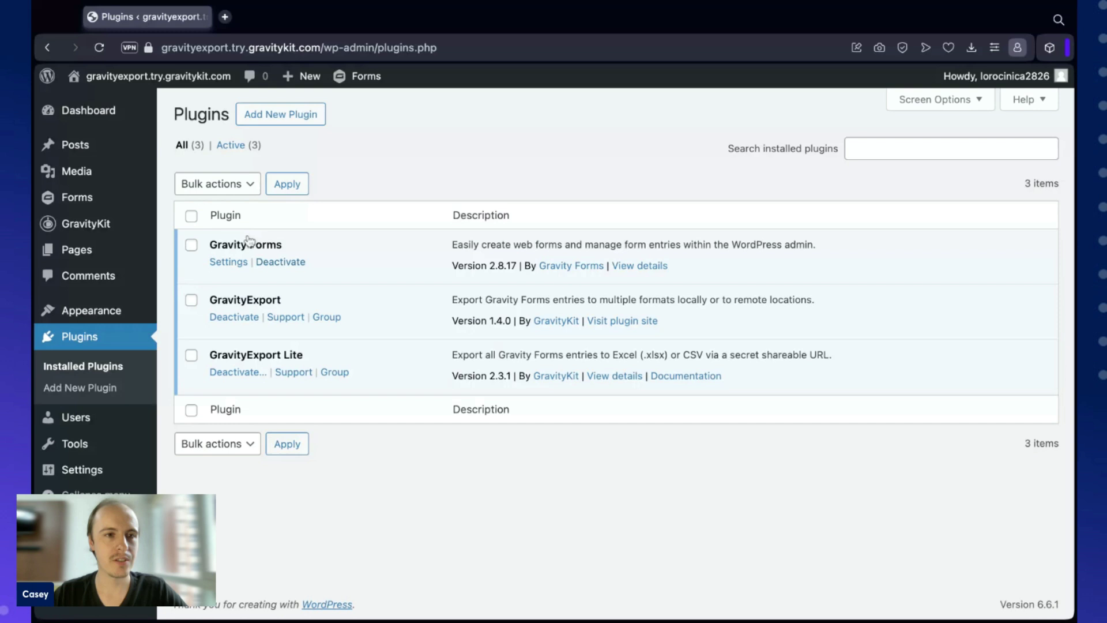
# Step: Open GravityExport settings for the Business listings form and enable its download URL
pyautogui.moveTo(79, 203)
pyautogui.click(196, 203)
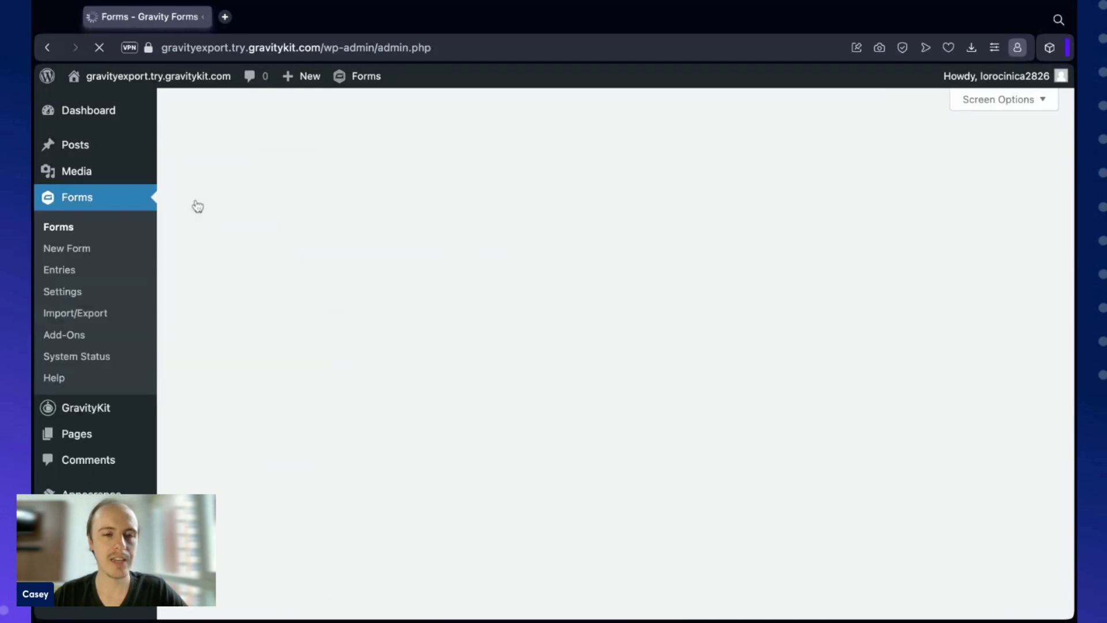
pyautogui.scroll(-1, 431, 245)
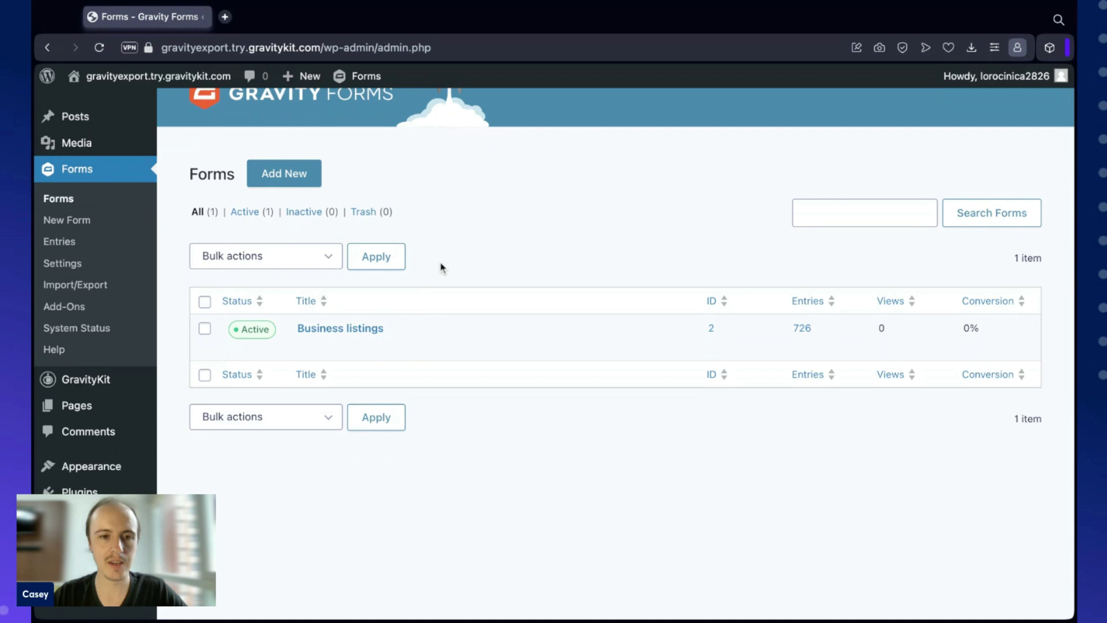
pyautogui.moveTo(334, 346)
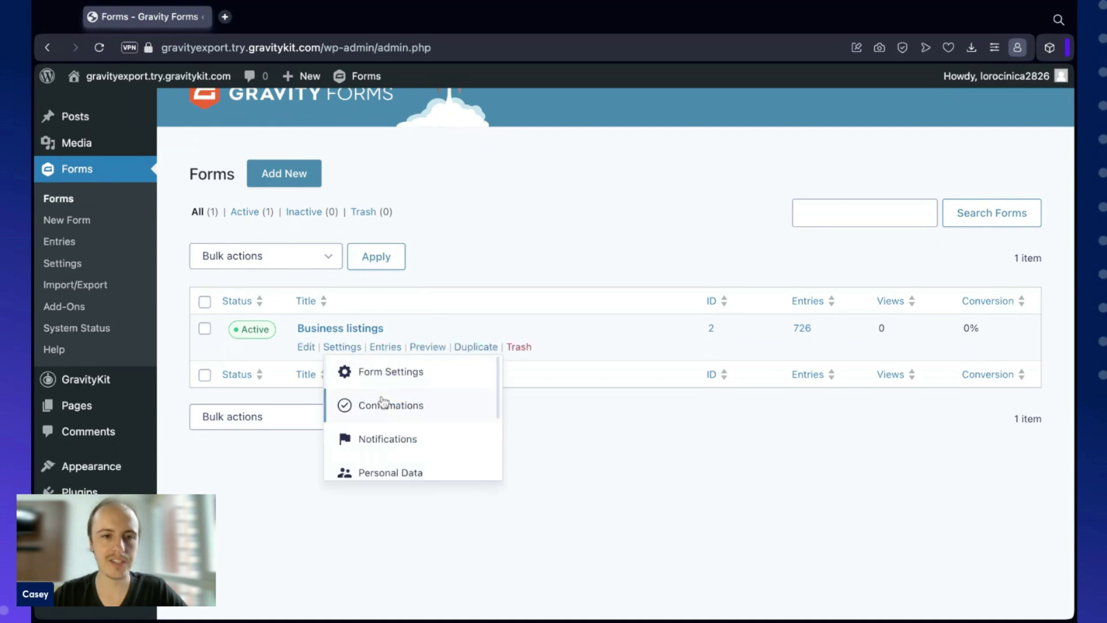
pyautogui.scroll(-2, 383, 400)
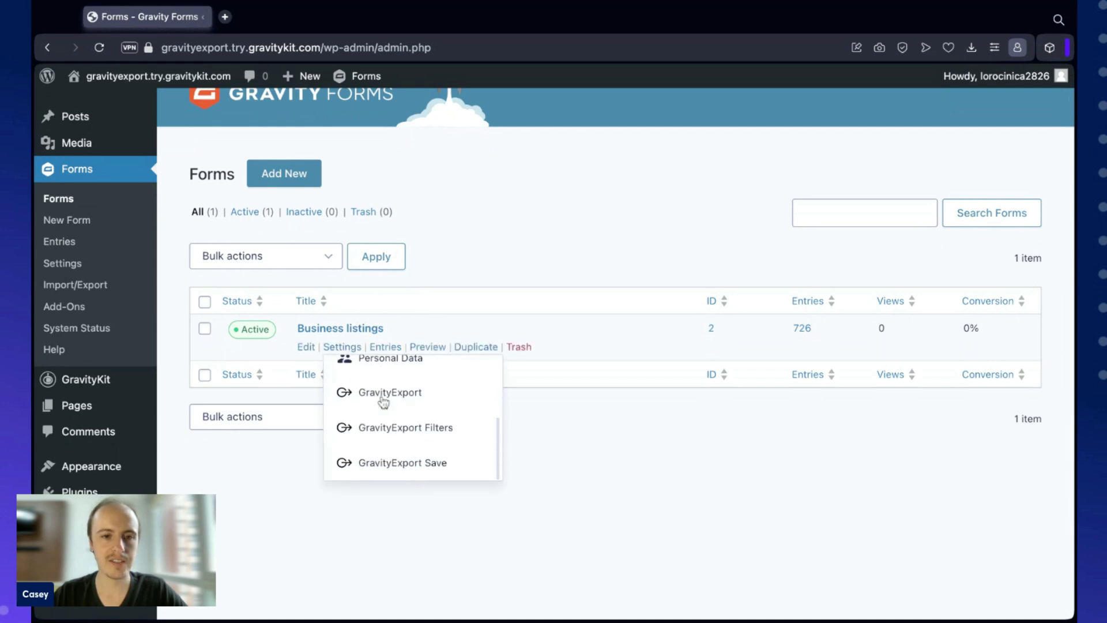
pyautogui.click(427, 396)
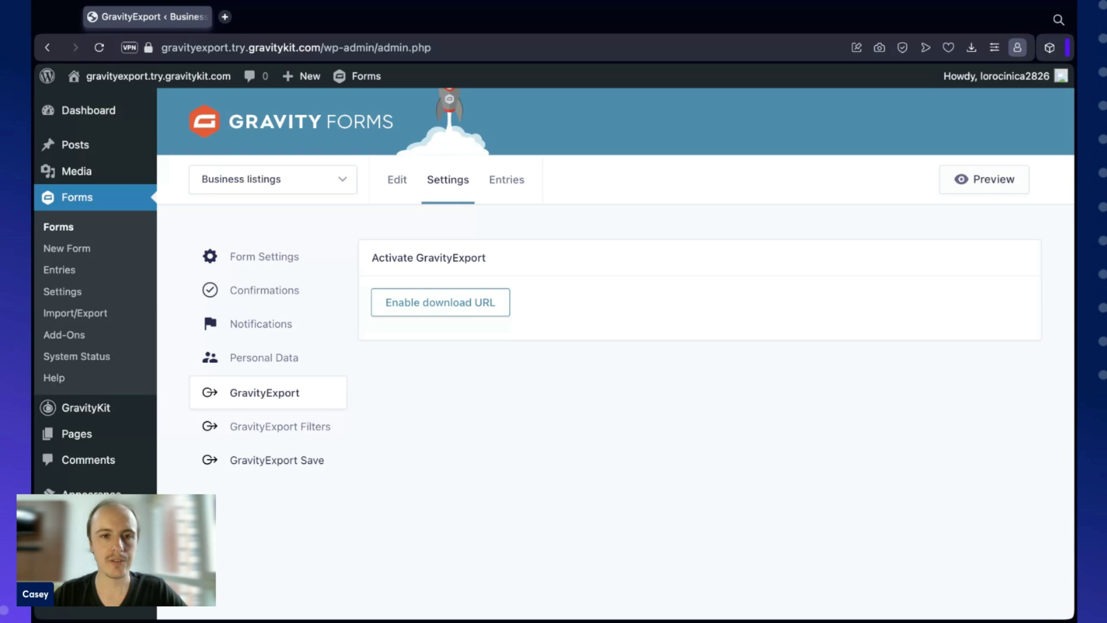
pyautogui.click(452, 309)
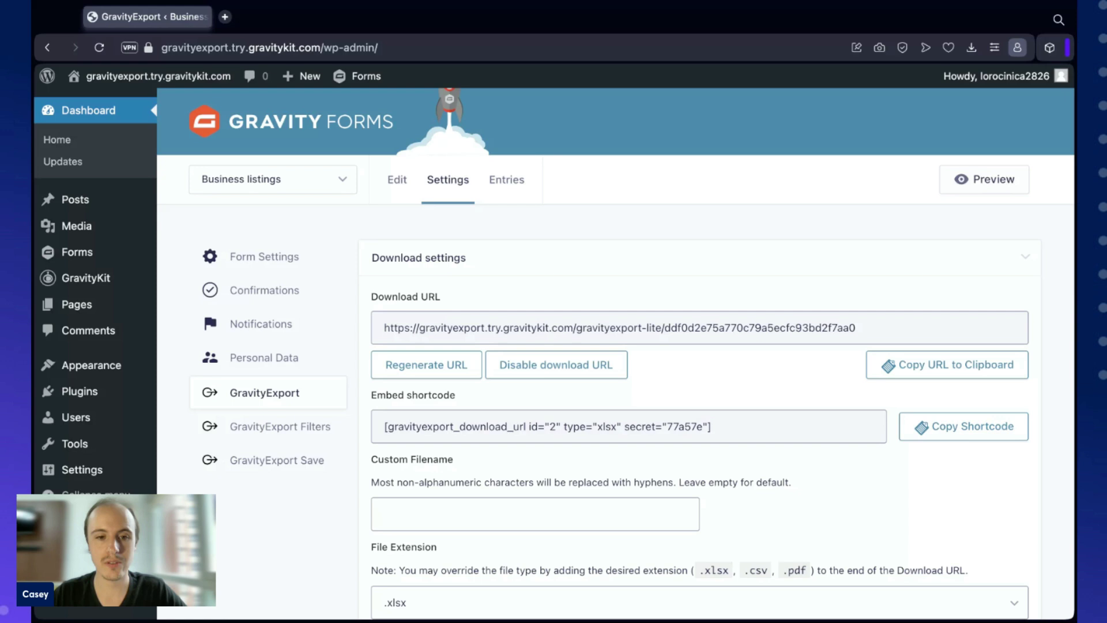
# Step: Enter my-report as the custom export filename
pyautogui.scroll(-3, 615, 352)
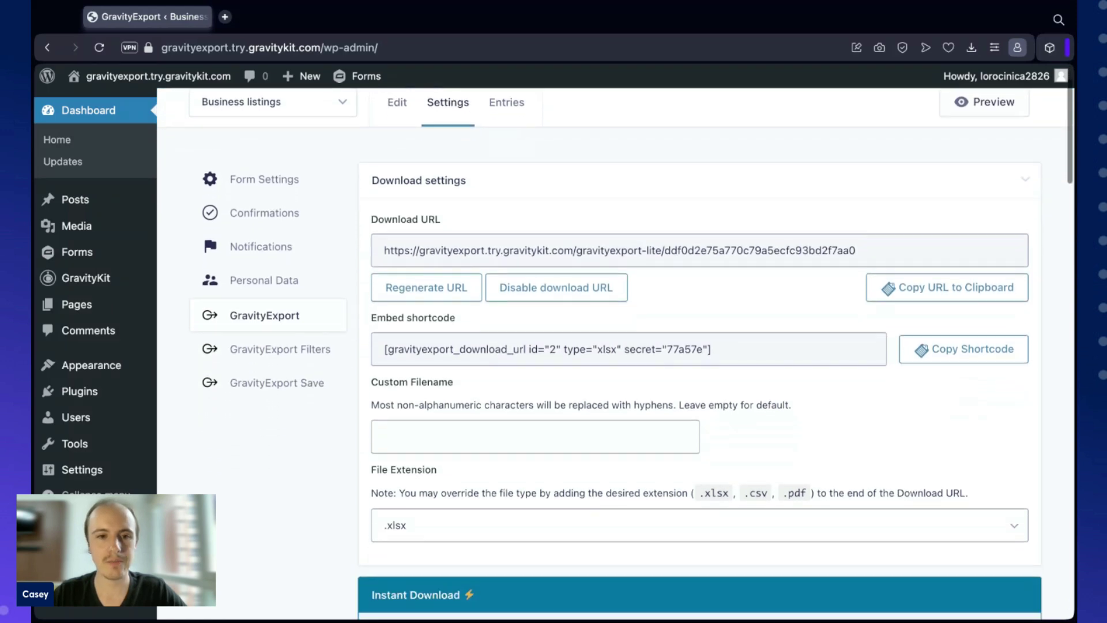
pyautogui.scroll(-2, 615, 352)
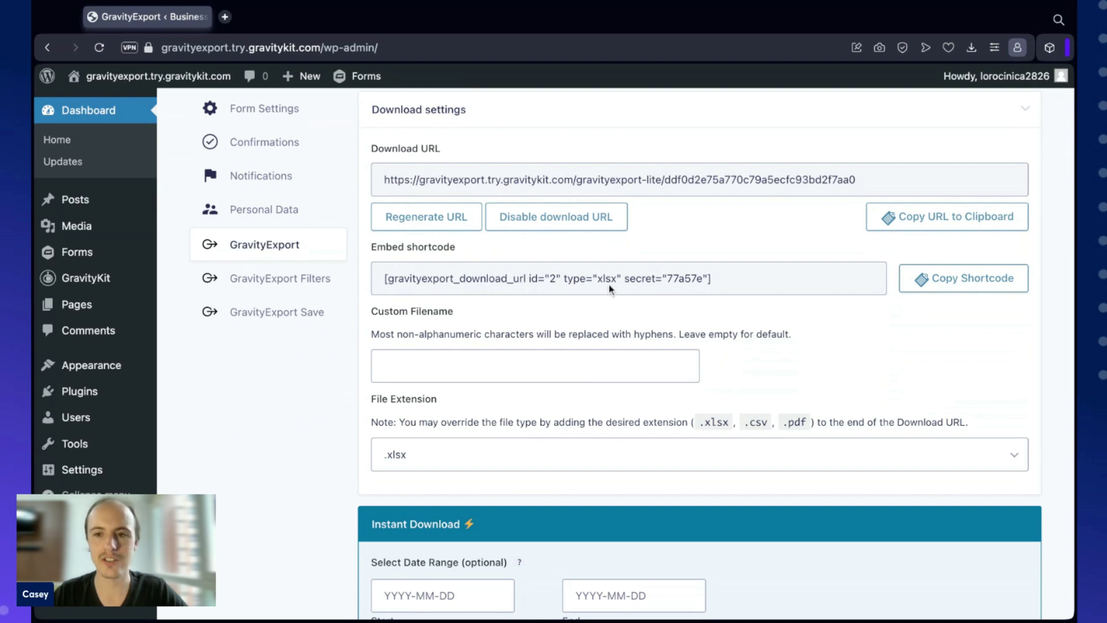
pyautogui.scroll(-2, 591, 307)
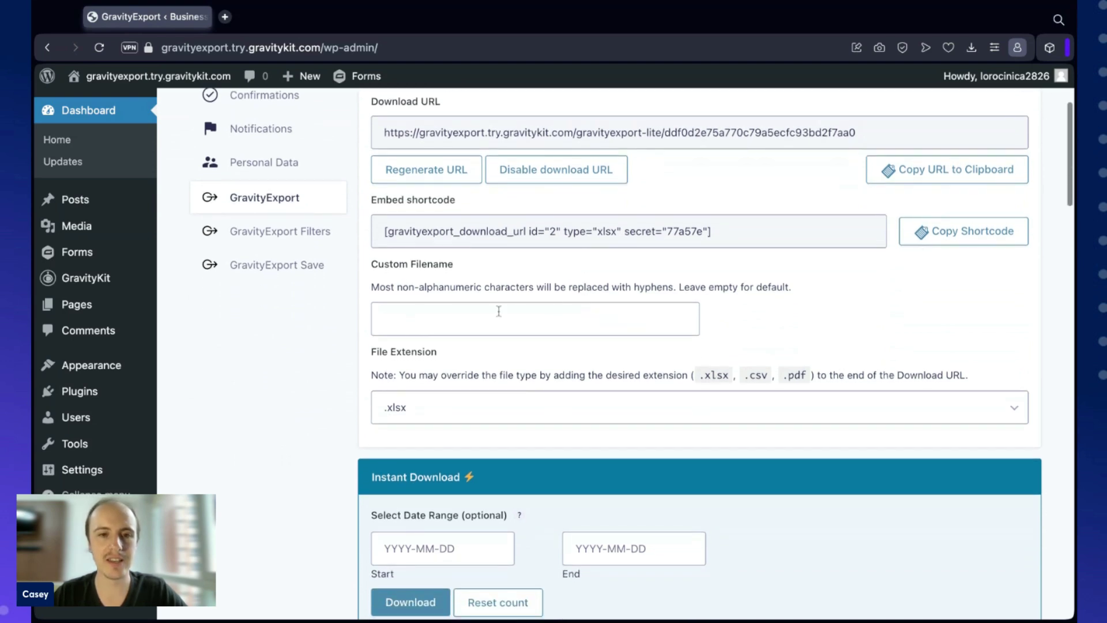
pyautogui.click(488, 316)
pyautogui.write('my-report')
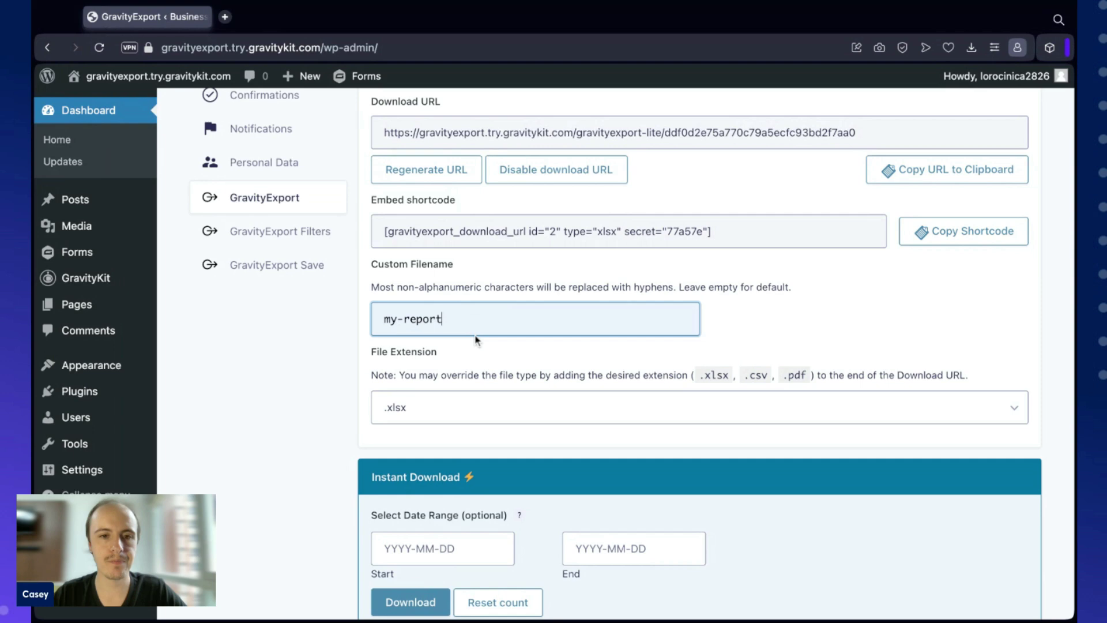
pyautogui.click(535, 354)
# Step: Cycle the File Extension through .csv and .pdf, leaving it at .xlsx
pyautogui.scroll(-3, 534, 354)
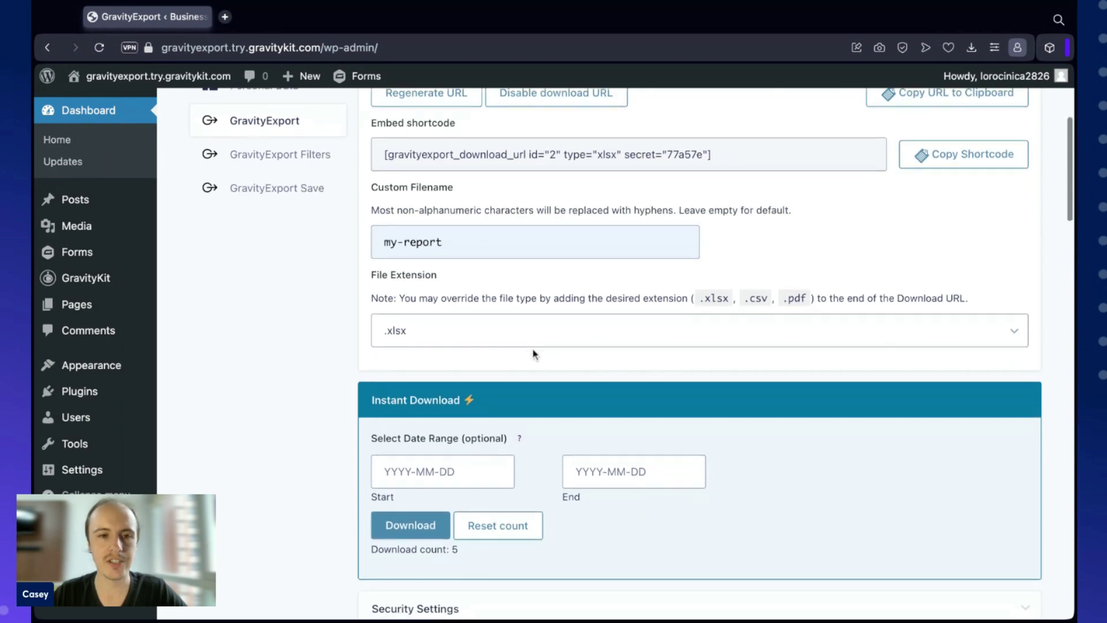
pyautogui.scroll(-1, 534, 354)
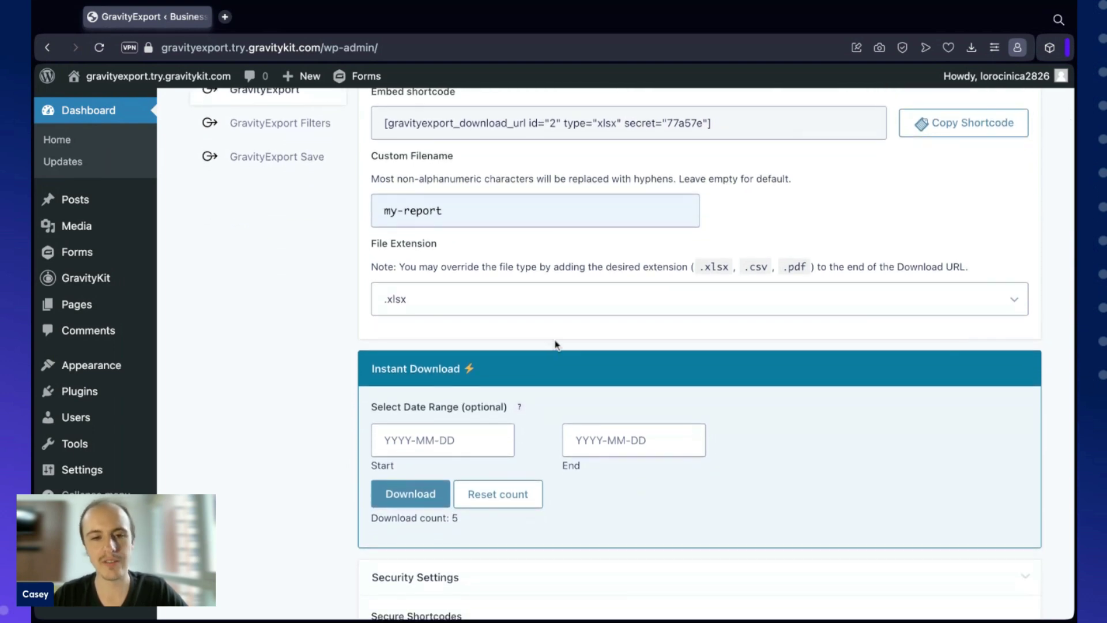
pyautogui.click(568, 308)
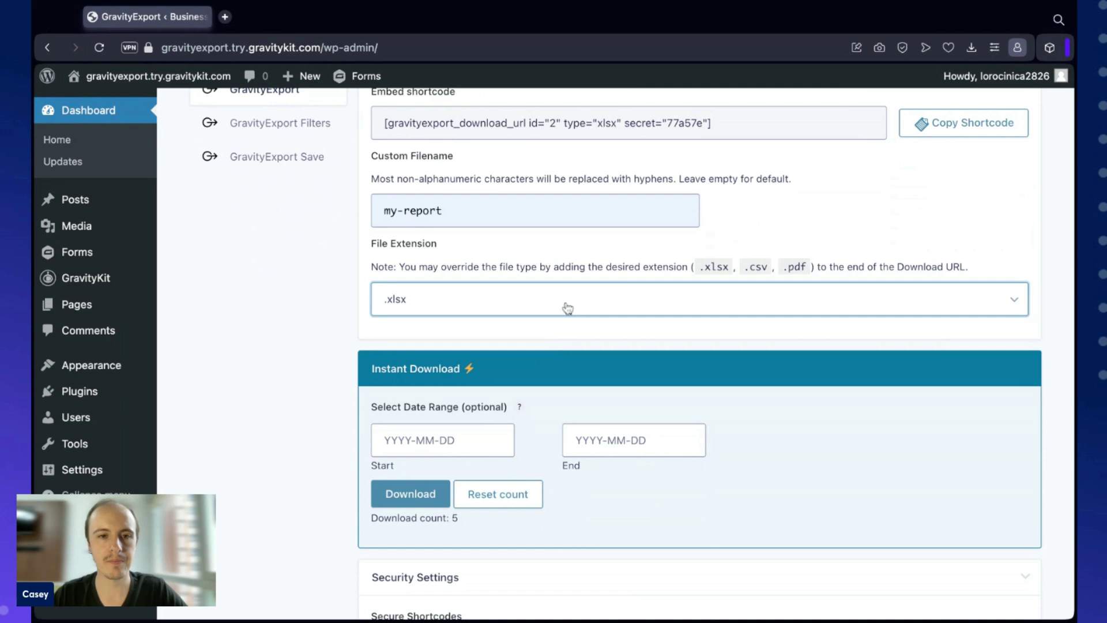
pyautogui.press('Down')
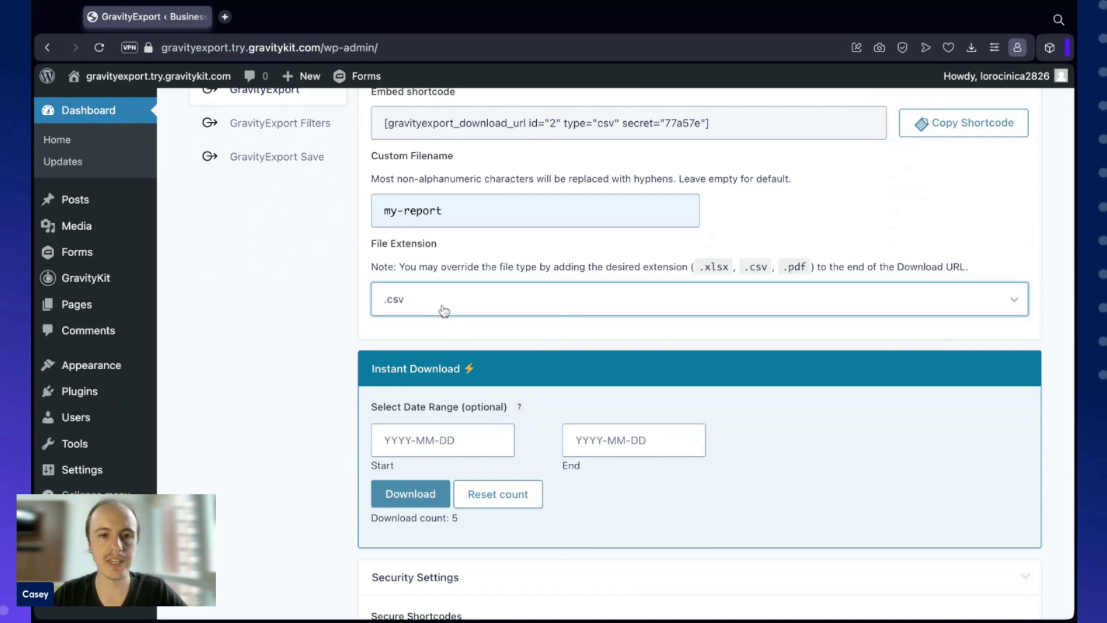
pyautogui.press('Down')
pyautogui.press('Up')
pyautogui.press('Up')
pyautogui.scroll(-5, 447, 336)
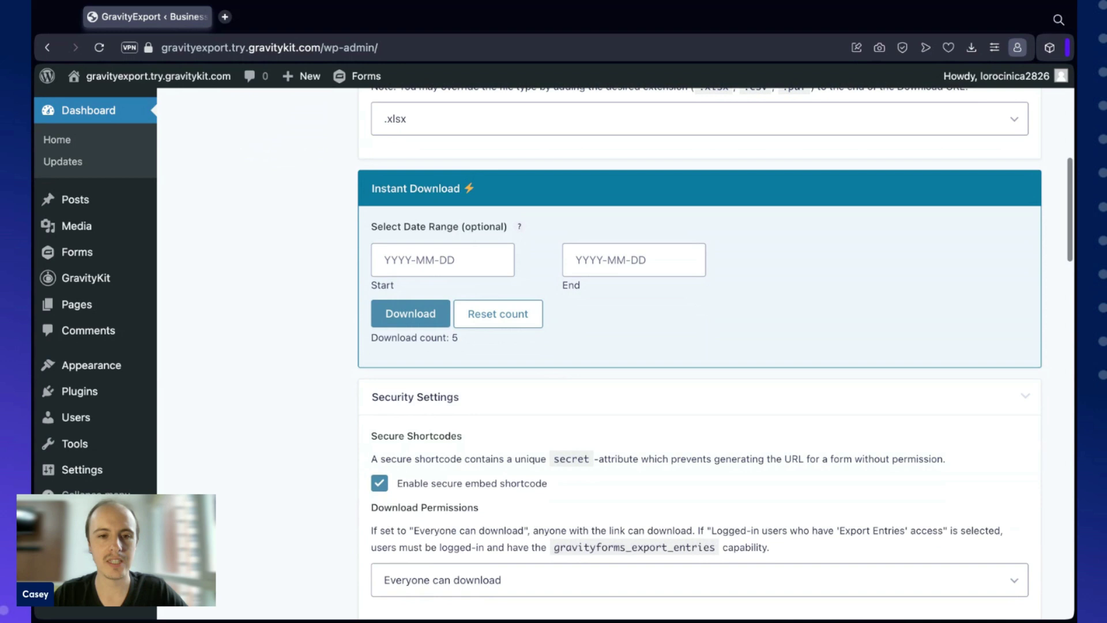
# Step: Set Download Permissions to logged-in users with "Export Entries" access
pyautogui.scroll(-4, 715, 353)
pyautogui.scroll(-2, 700, 353)
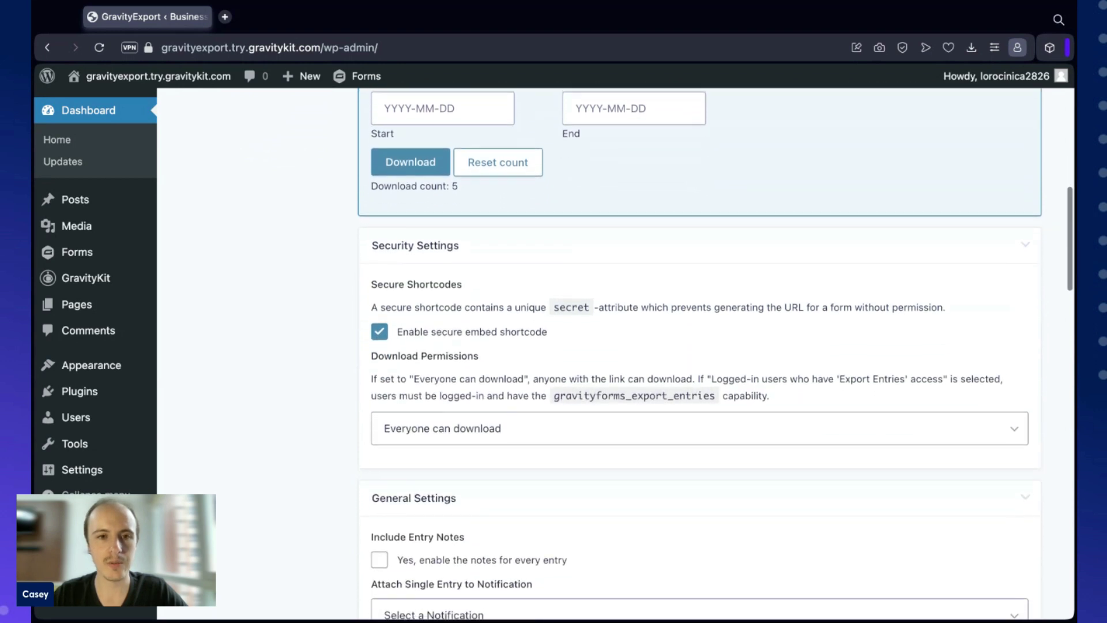
pyautogui.scroll(-1, 507, 321)
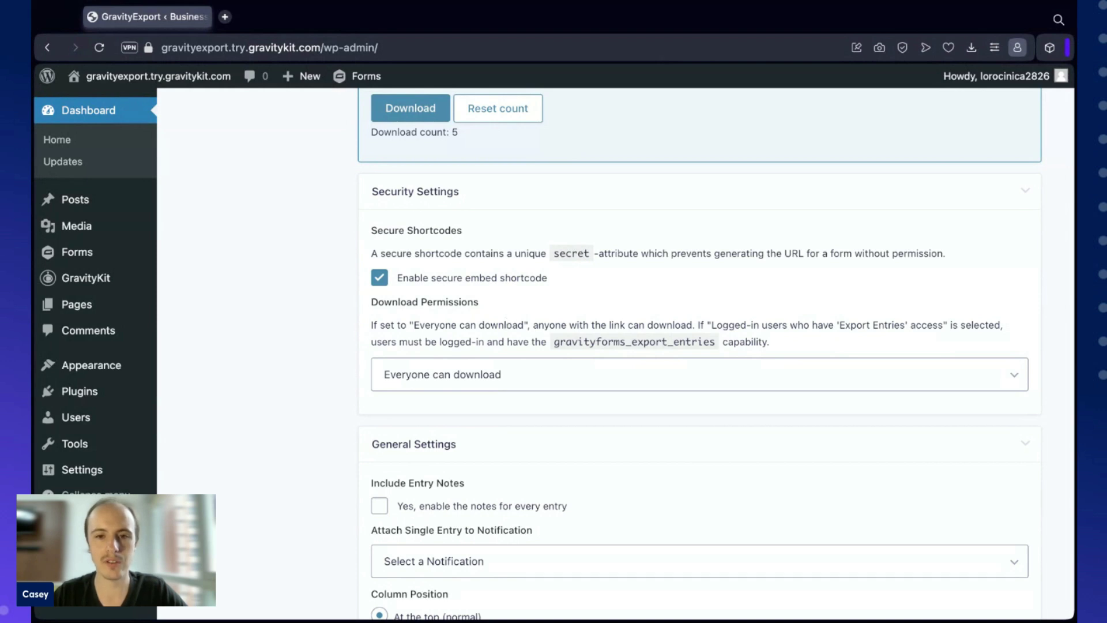
pyautogui.scroll(-1, 515, 399)
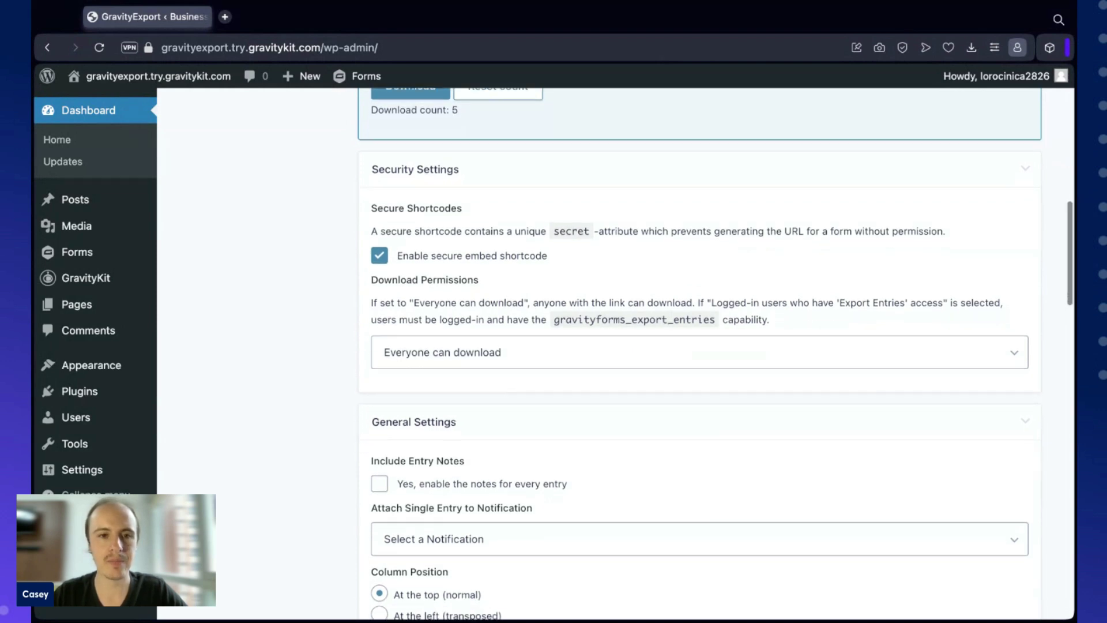
pyautogui.scroll(-1, 514, 398)
pyautogui.scroll(-1, 515, 398)
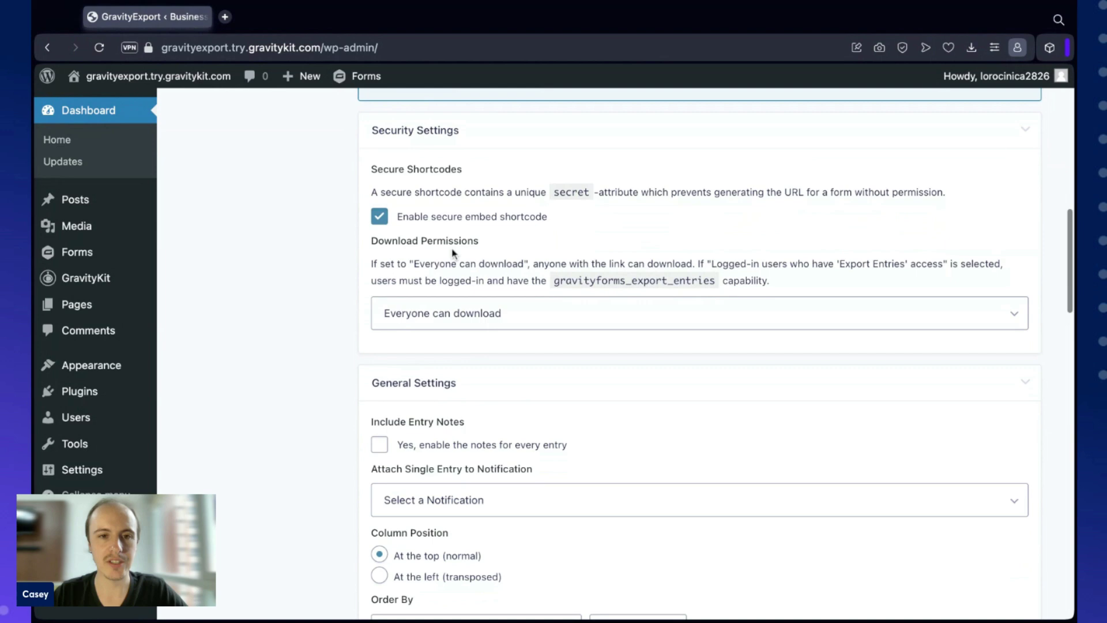
pyautogui.scroll(-1, 526, 376)
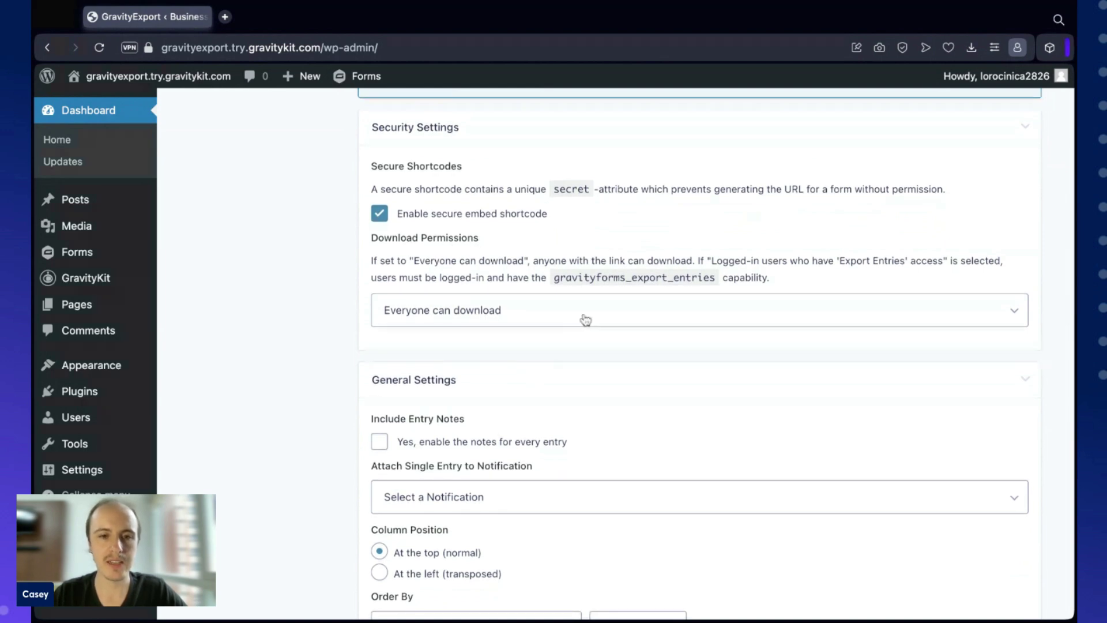
pyautogui.click(585, 320)
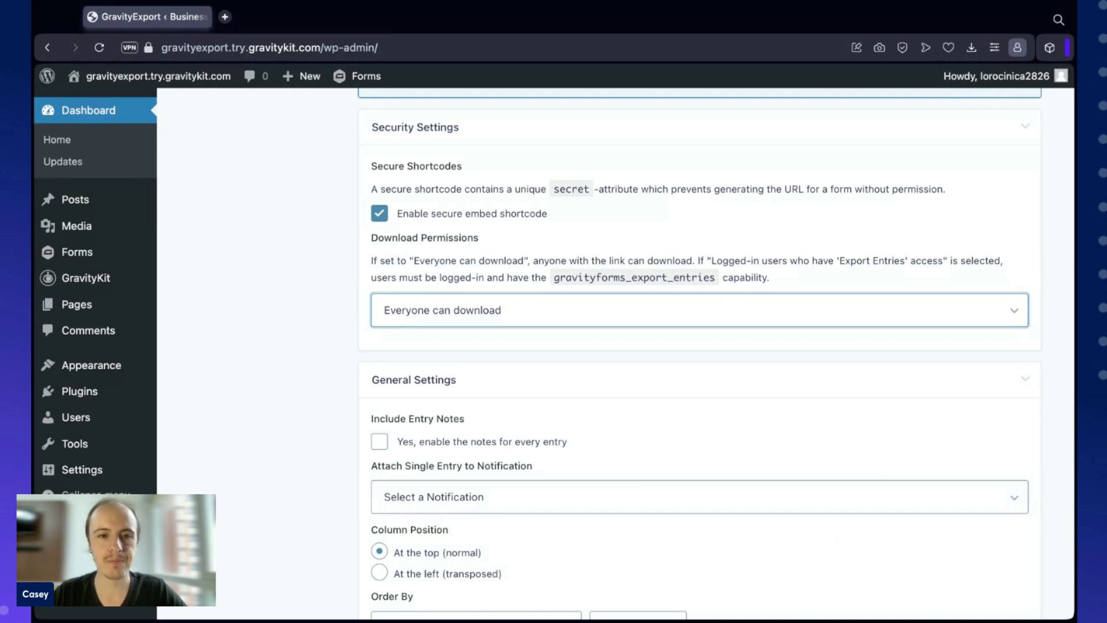
pyautogui.click(446, 326)
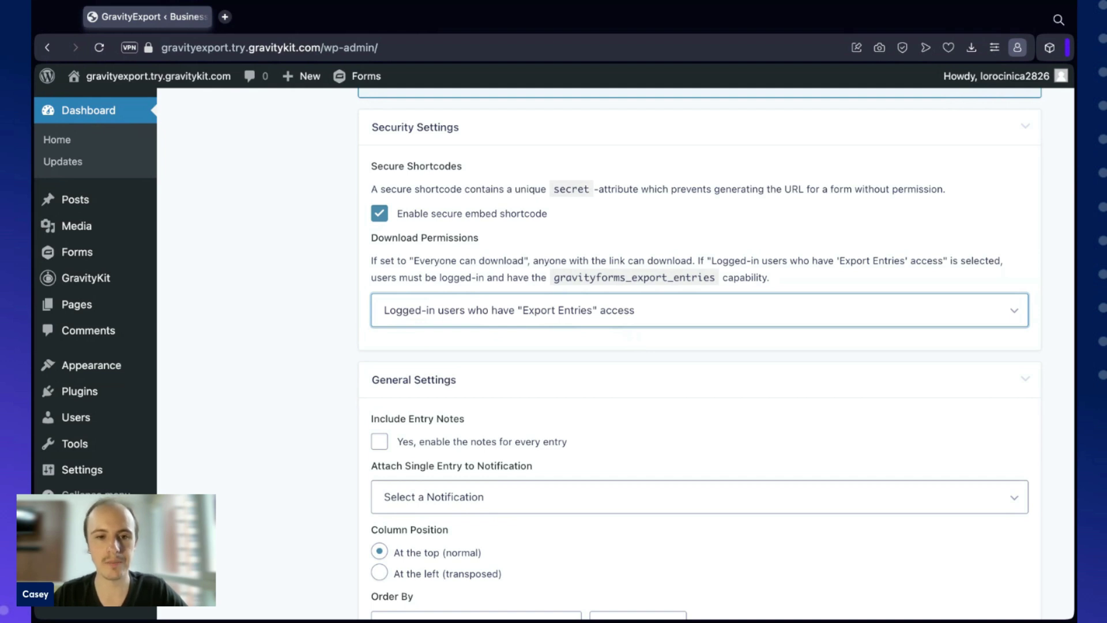
# Step: Toggle Include Entry Notes on and back off, leaving entry notes excluded
pyautogui.scroll(-2, 650, 353)
pyautogui.scroll(-5, 650, 353)
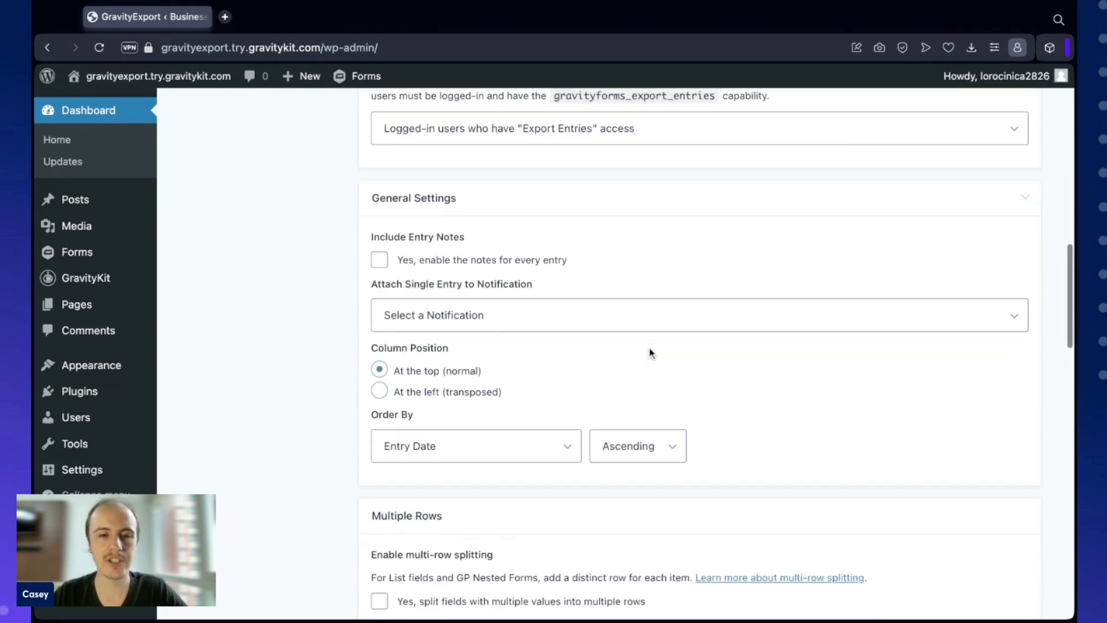
pyautogui.scroll(2, 429, 263)
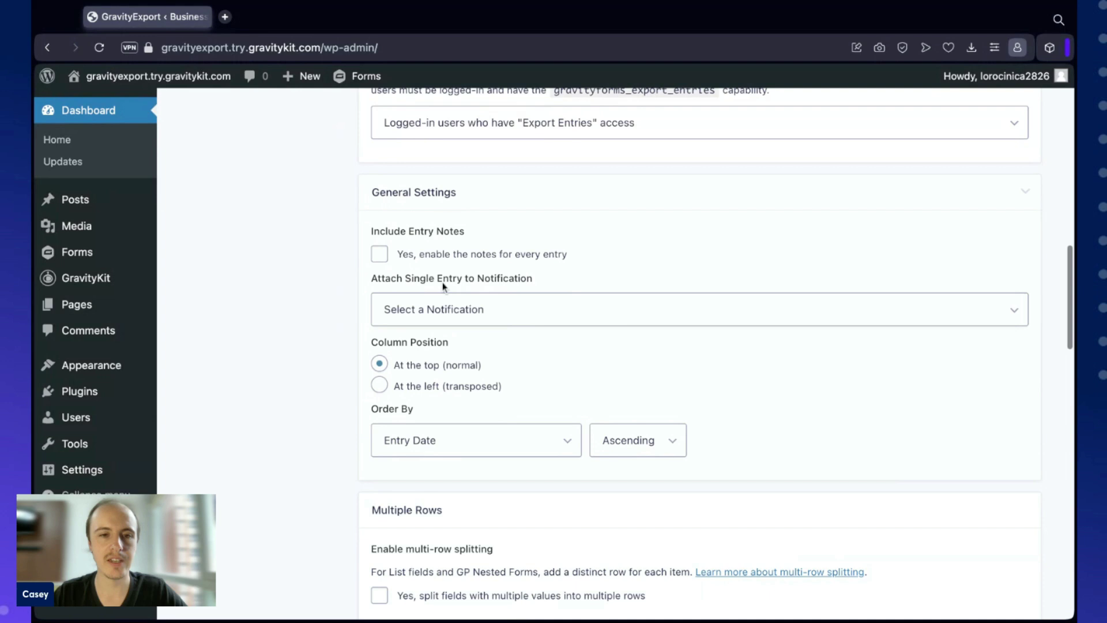
pyautogui.click(413, 252)
pyautogui.click(414, 252)
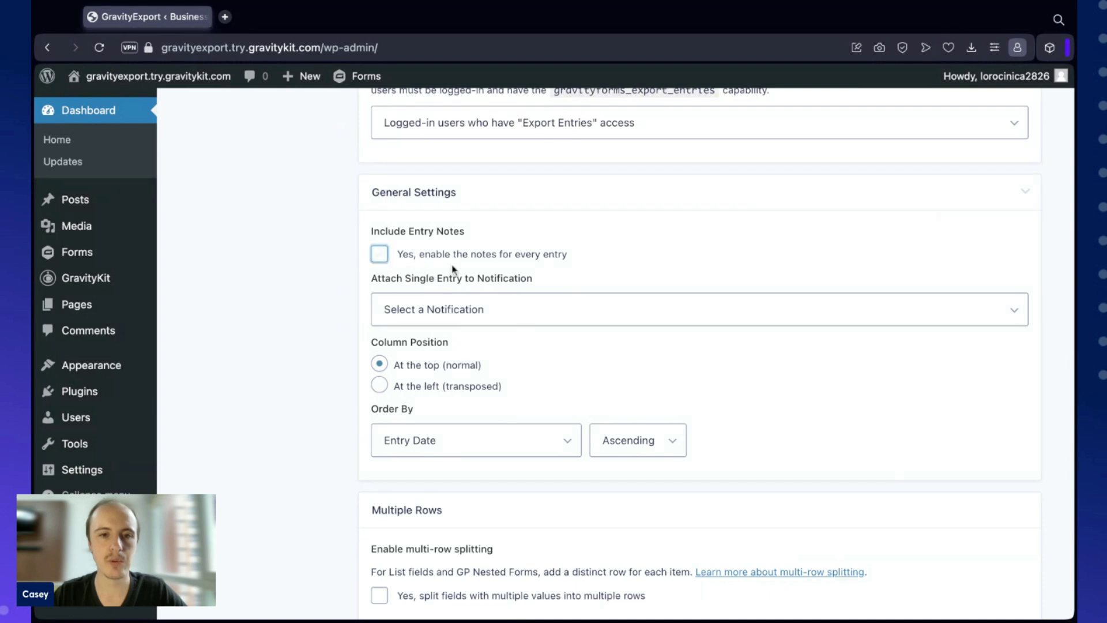
# Step: Attach single exported entries to the Admin notification
pyautogui.scroll(-1, 554, 340)
pyautogui.click(541, 321)
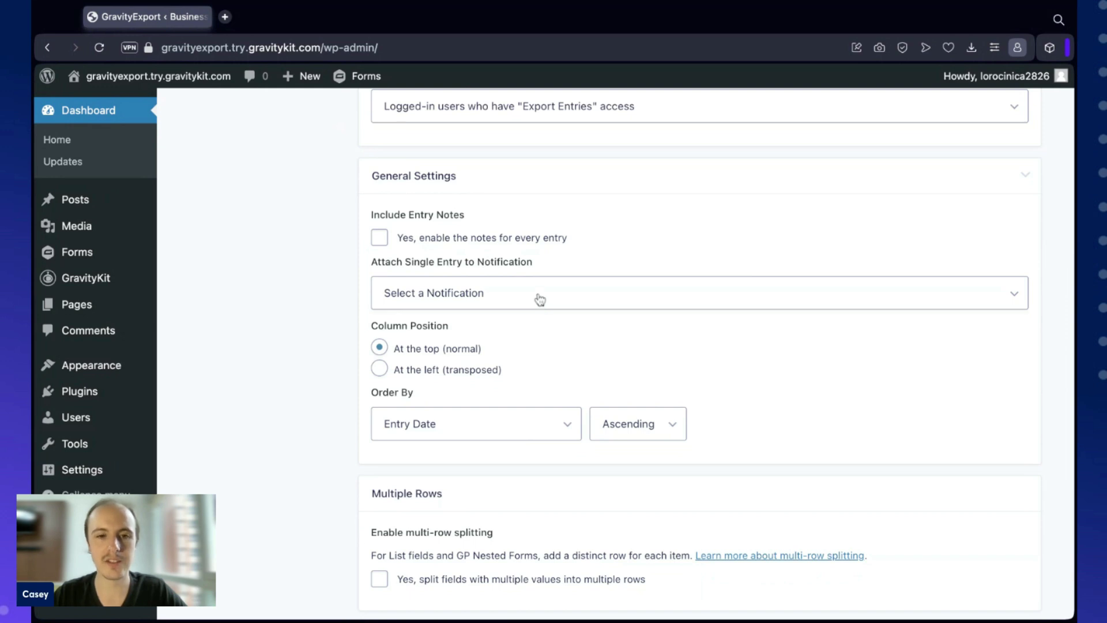
pyautogui.click(519, 292)
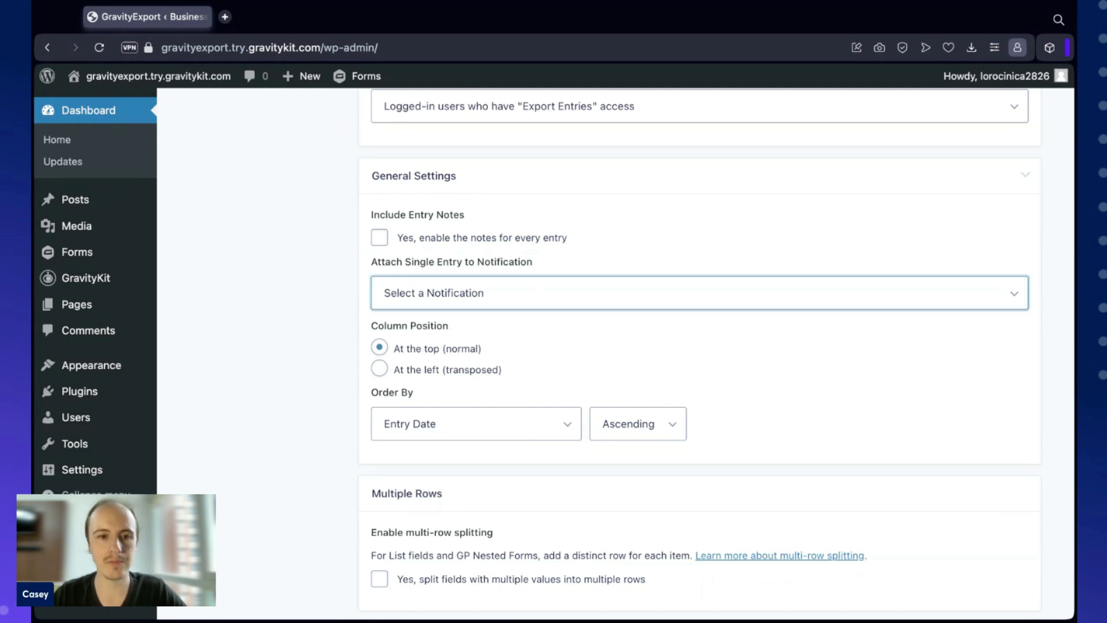
pyautogui.click(528, 331)
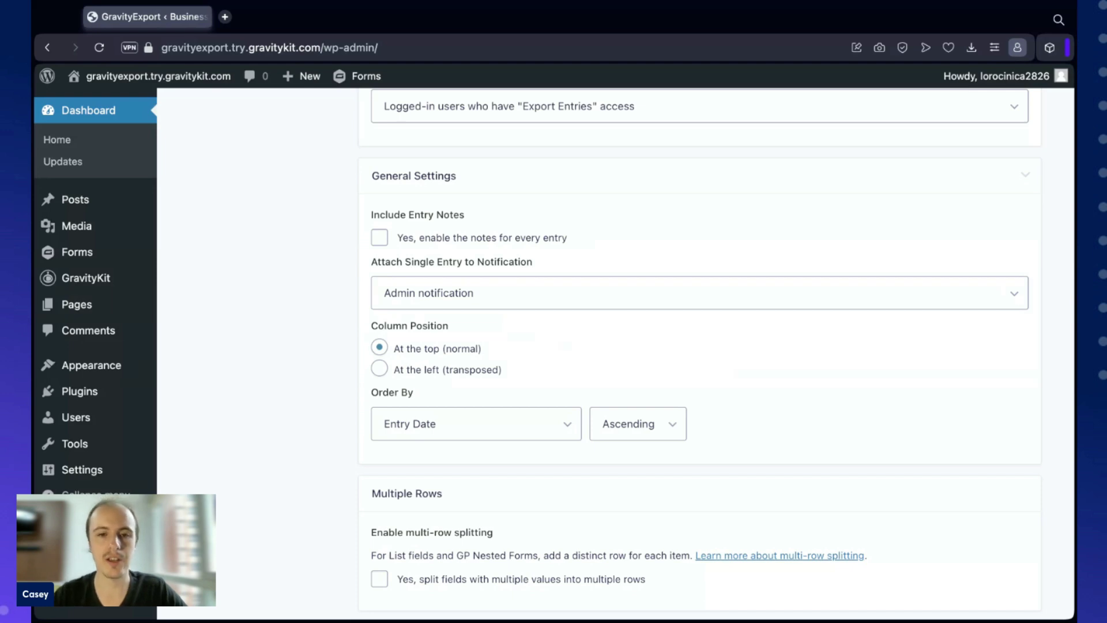
pyautogui.scroll(-1, 583, 333)
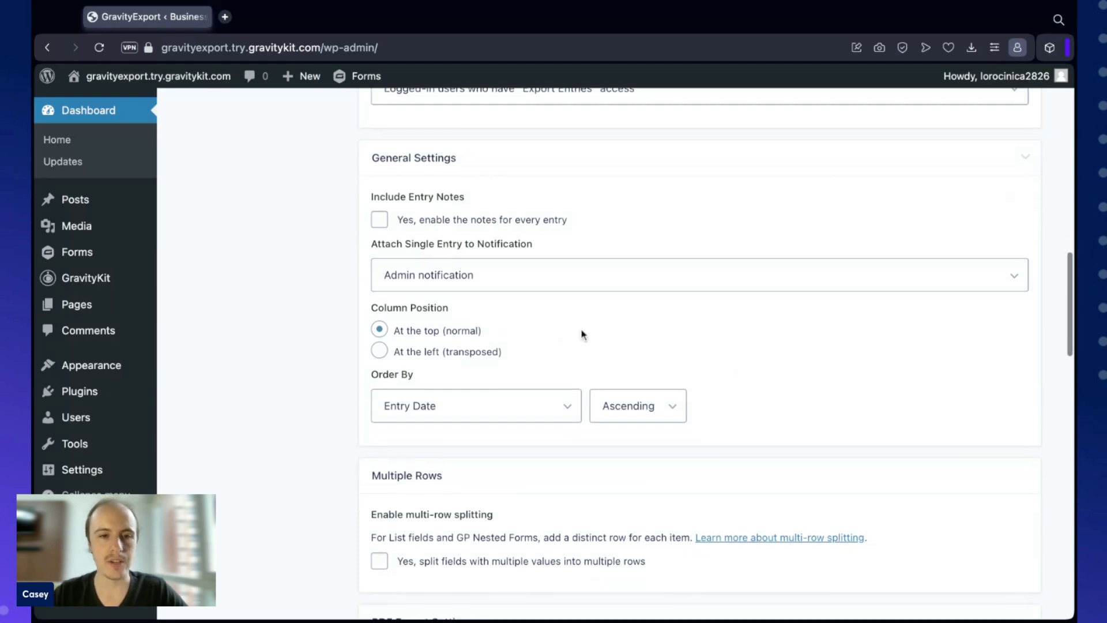
pyautogui.scroll(-2, 524, 309)
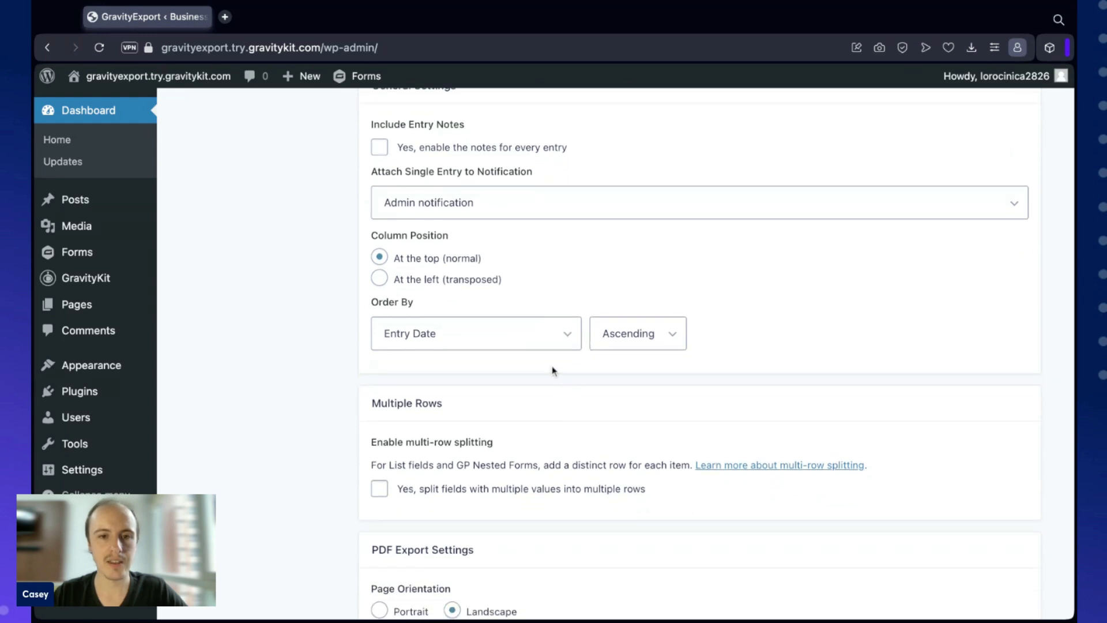
pyautogui.scroll(-5, 551, 370)
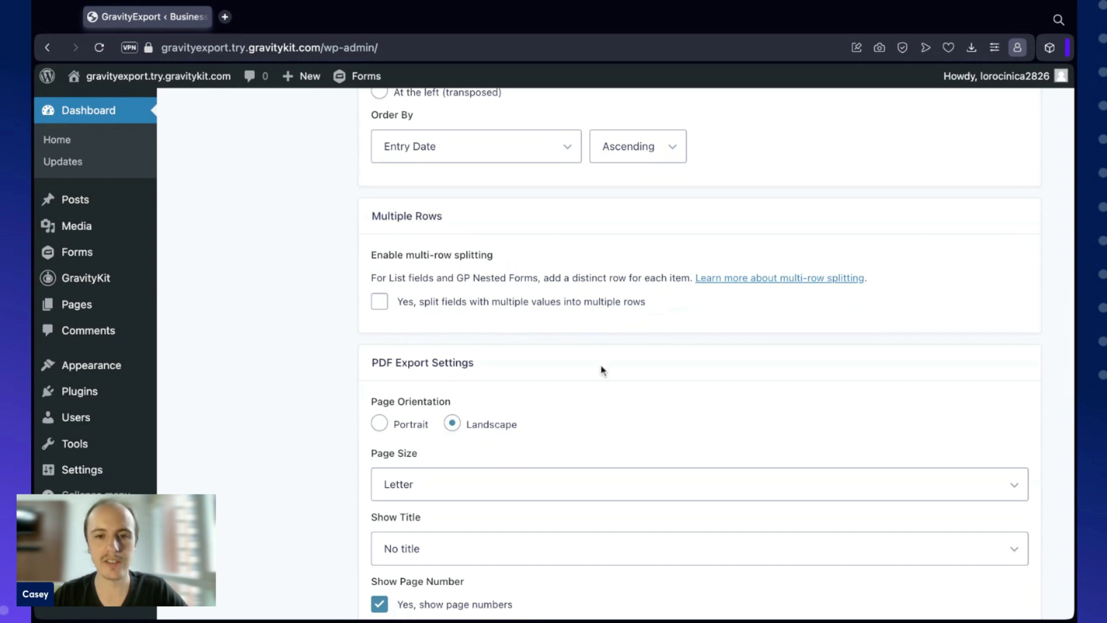
pyautogui.scroll(-3, 601, 371)
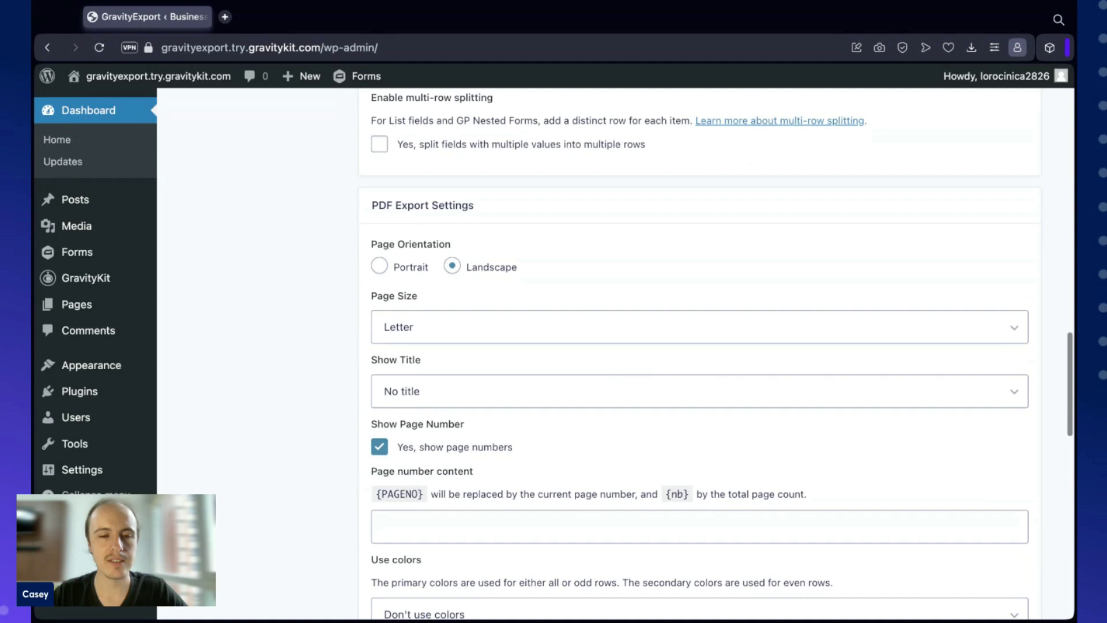
pyautogui.scroll(-1, 601, 370)
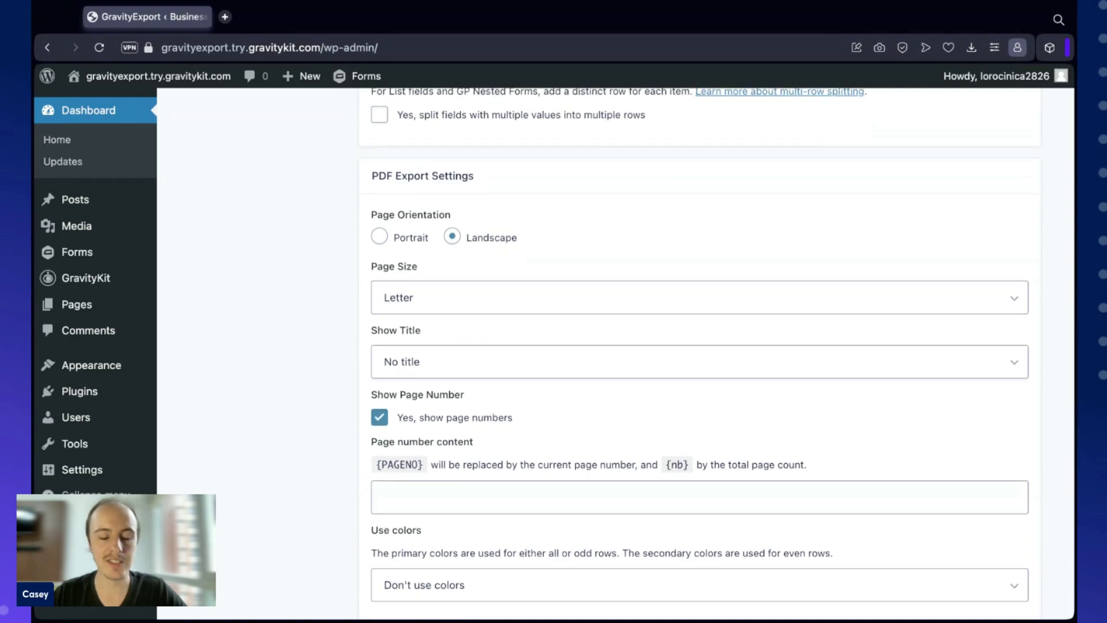
pyautogui.scroll(-1, 425, 333)
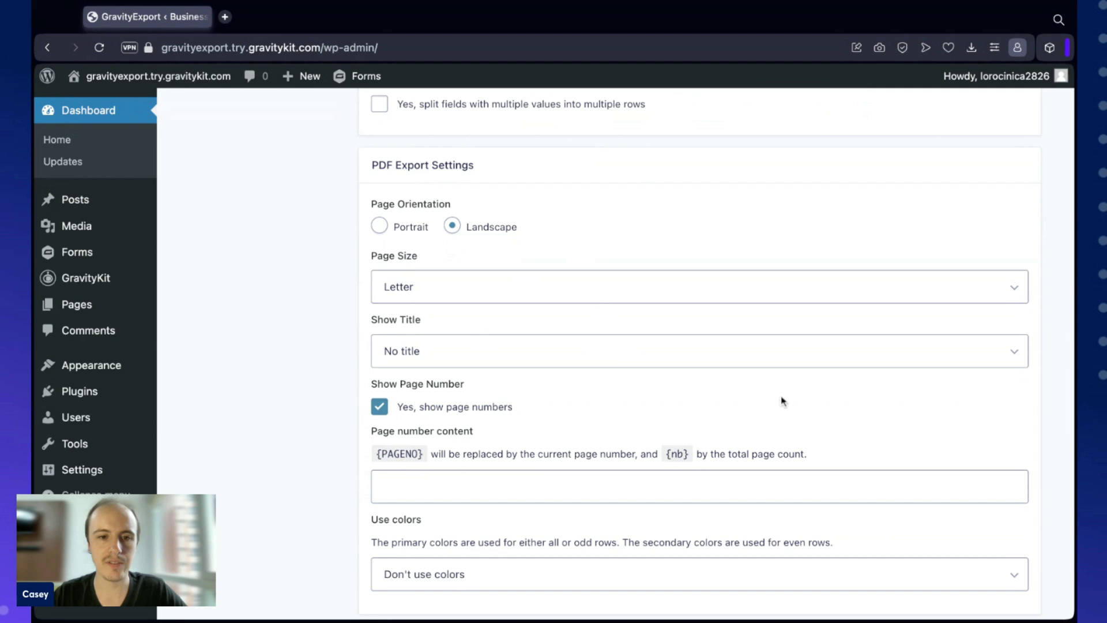
pyautogui.scroll(-10, 782, 400)
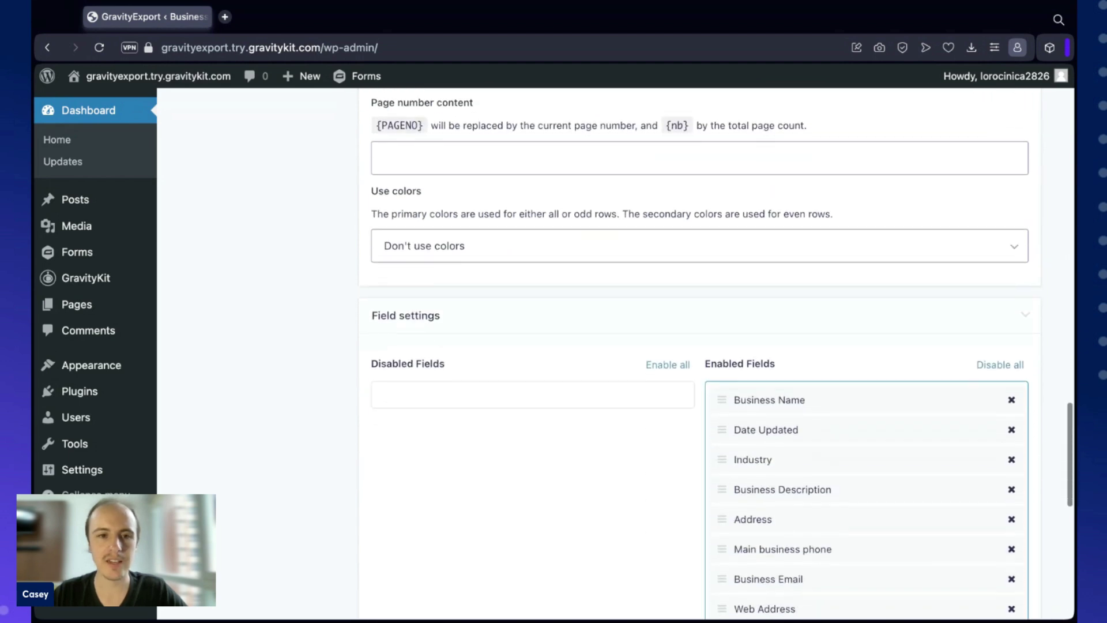
# Step: Disable Web Address, Business Email, Name and Payment Date fields, then save the settings
pyautogui.scroll(-3, 782, 404)
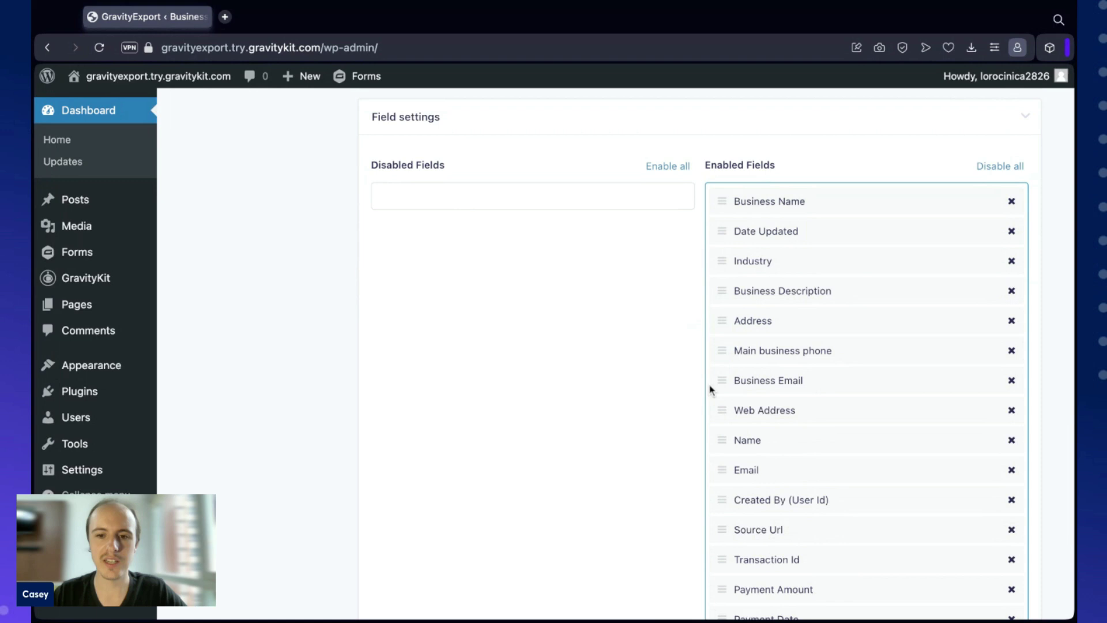
pyautogui.moveTo(767, 413); pyautogui.dragTo(773, 417)
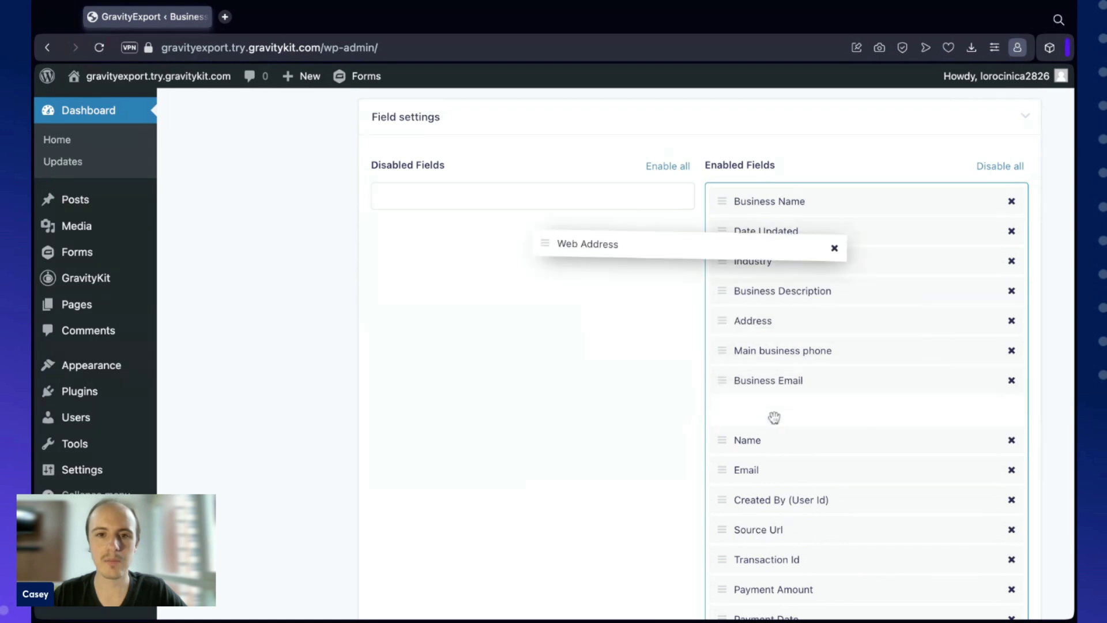
pyautogui.click(756, 380)
pyautogui.click(752, 378)
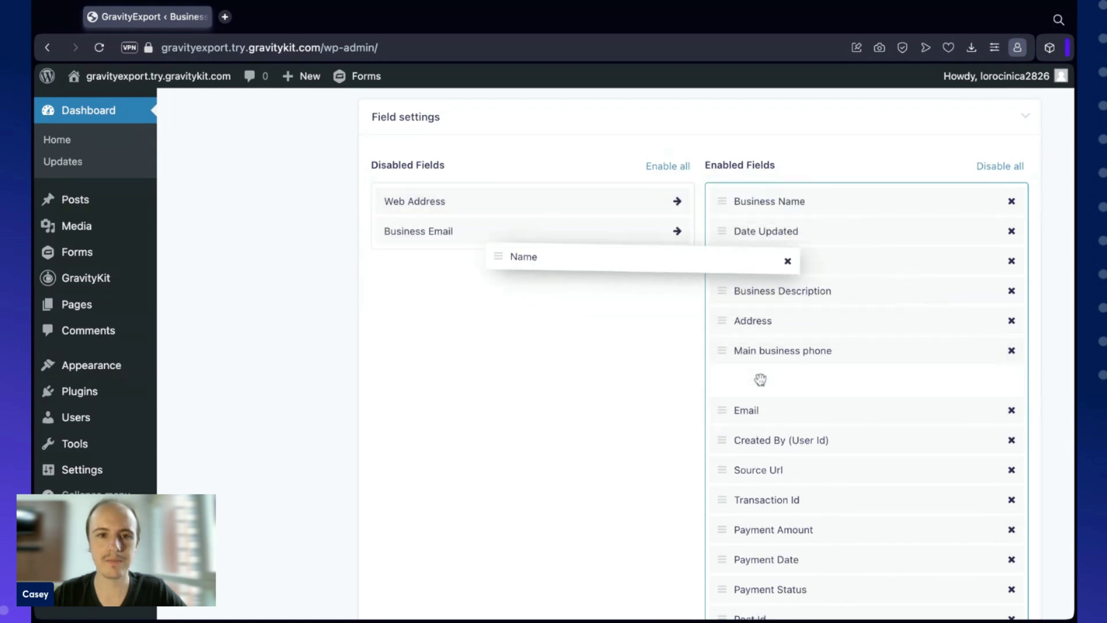
pyautogui.click(786, 542)
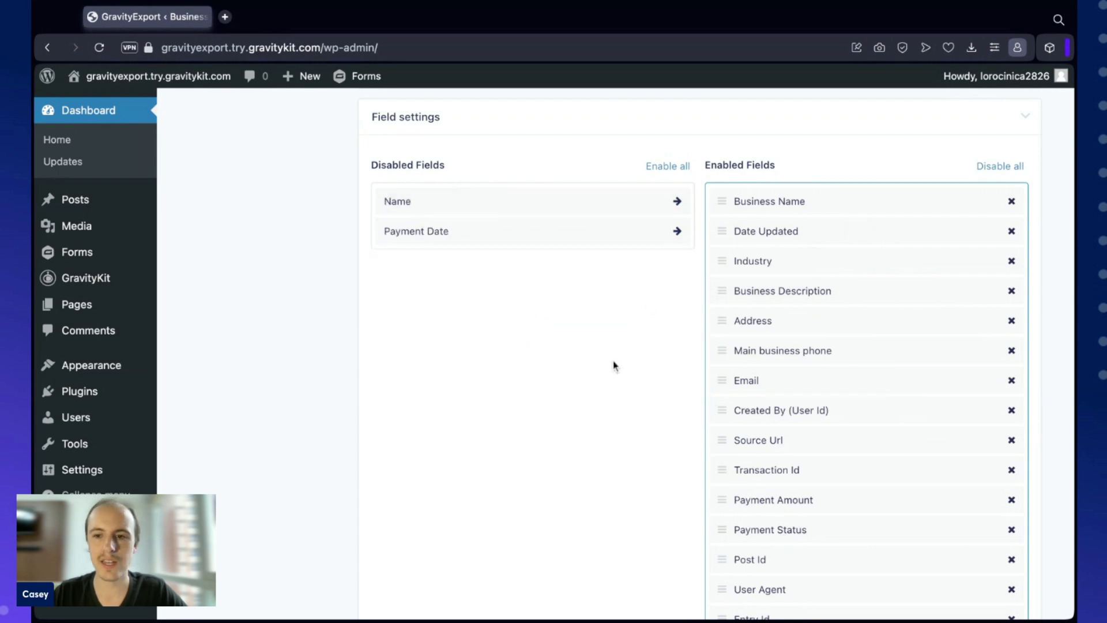
pyautogui.scroll(-5, 614, 369)
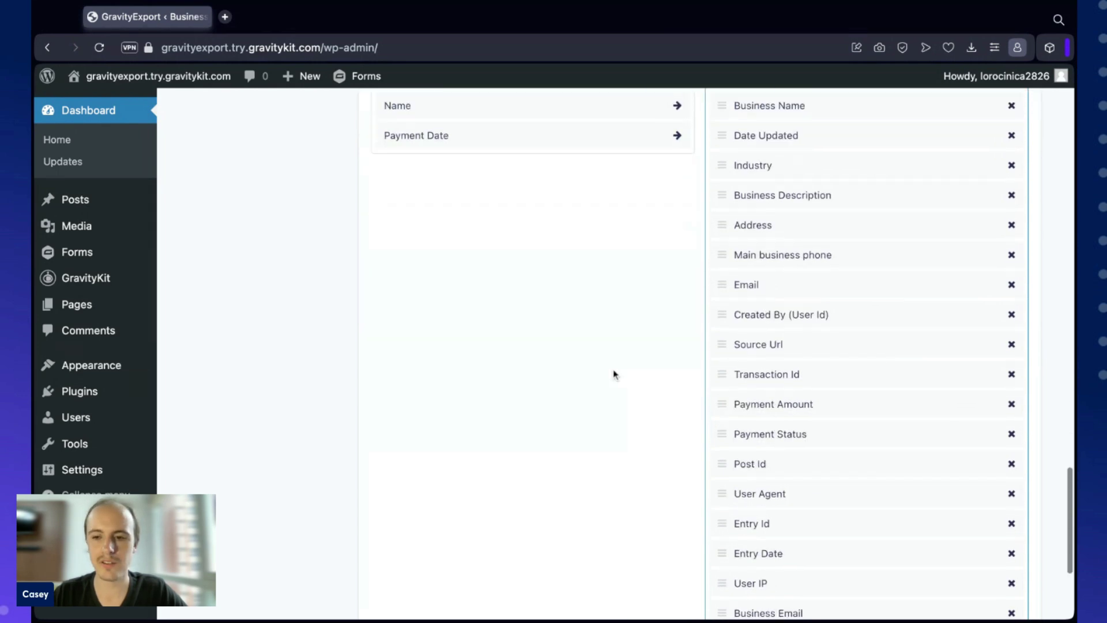
pyautogui.click(406, 512)
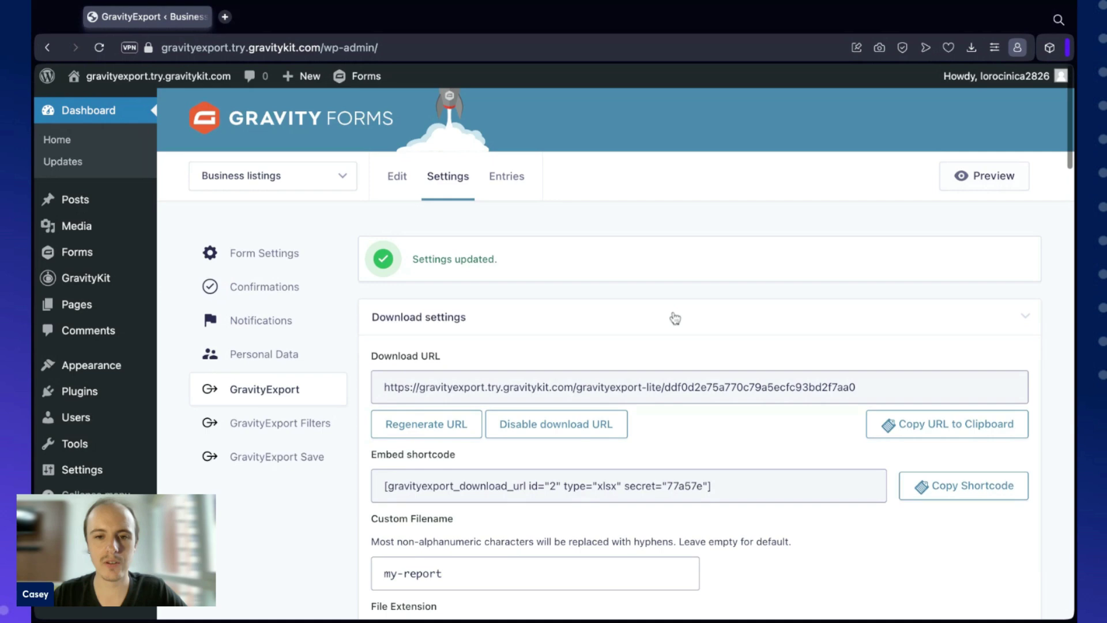
# Step: Copy the export download URL and load it in the browser address bar
pyautogui.scroll(-1, 672, 317)
pyautogui.scroll(-2, 675, 318)
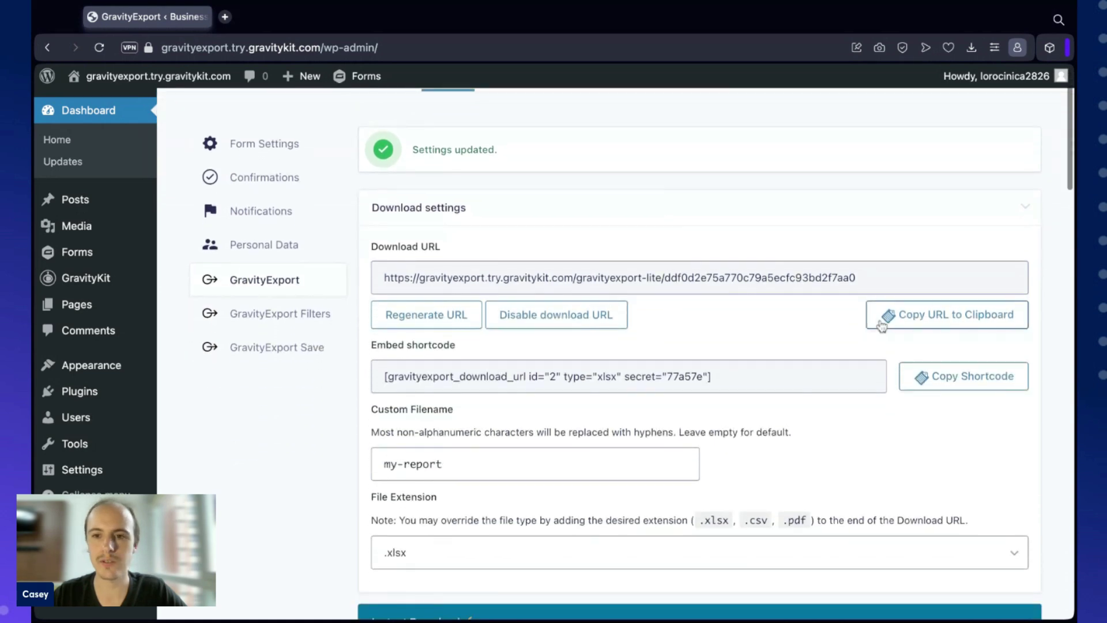
pyautogui.click(932, 321)
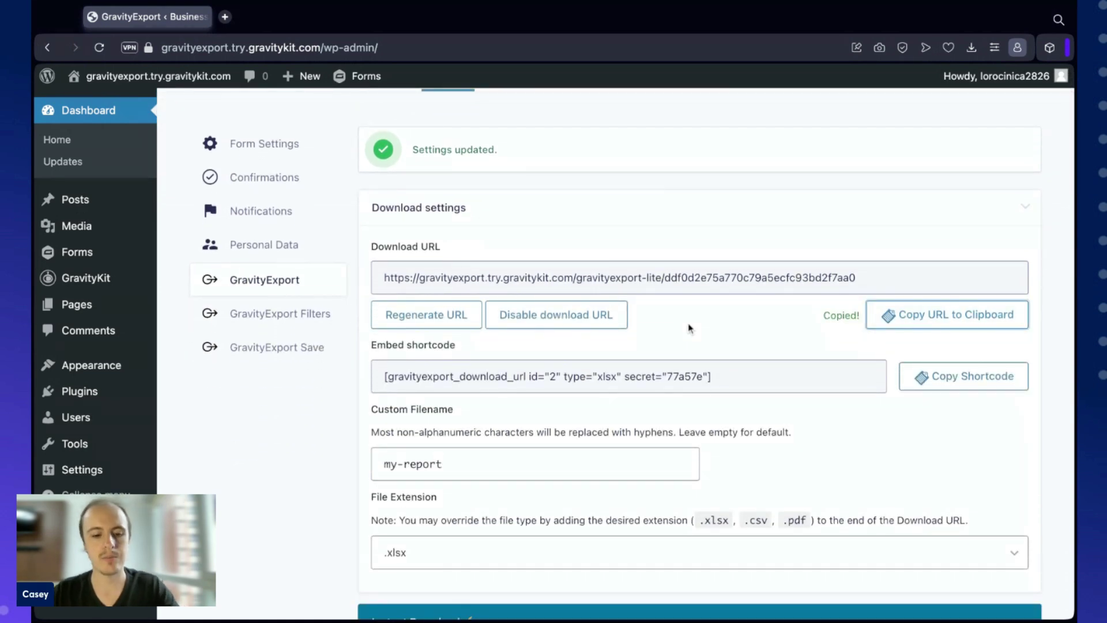
pyautogui.click(418, 47)
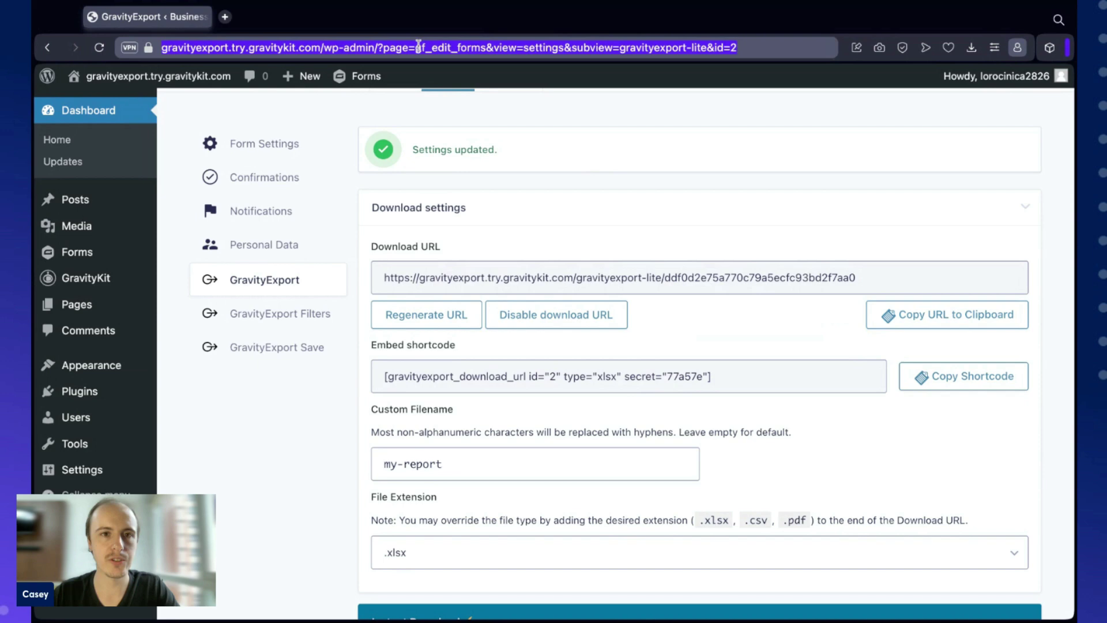
pyautogui.press('super+v')
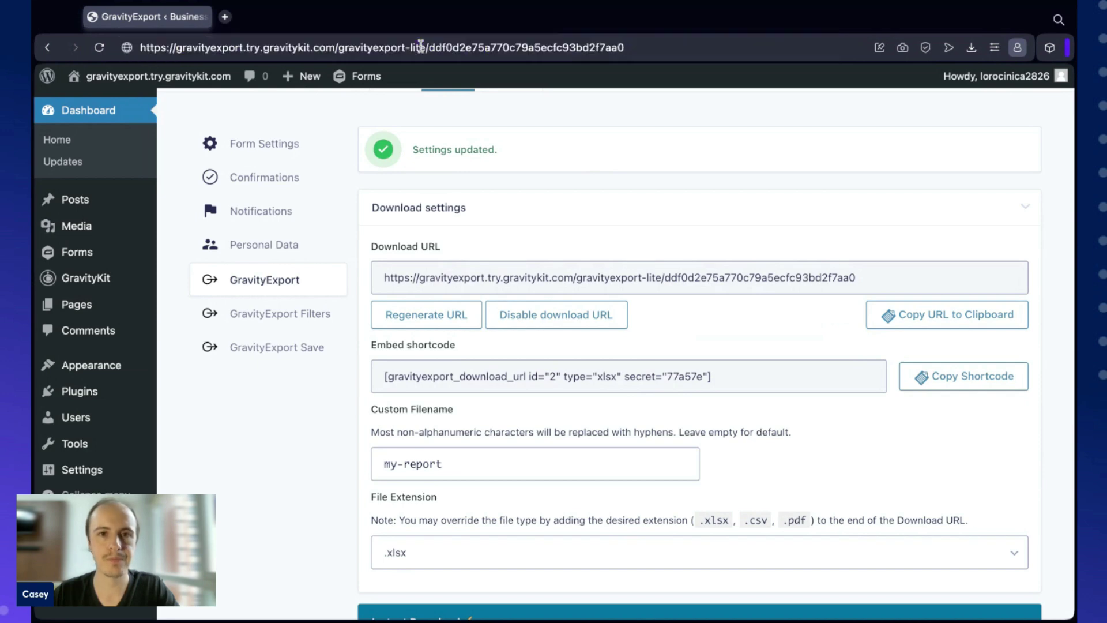
pyautogui.press('Return')
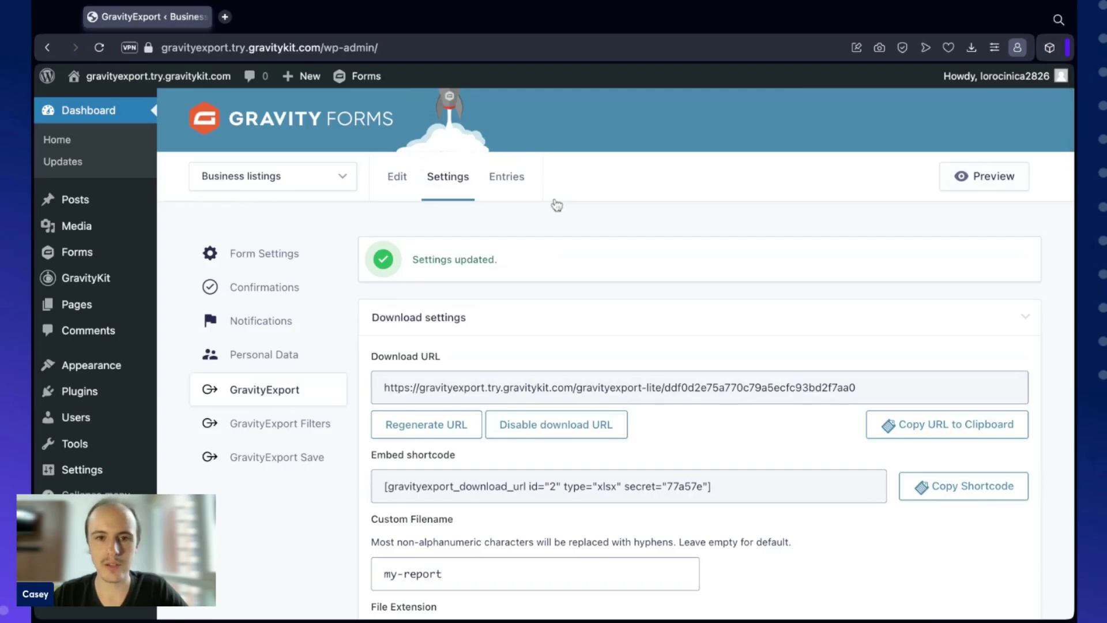
pyautogui.scroll(-3, 282, 353)
# Step: Create a new GravityExport Filters feed titled 'Client report'
pyautogui.click(282, 350)
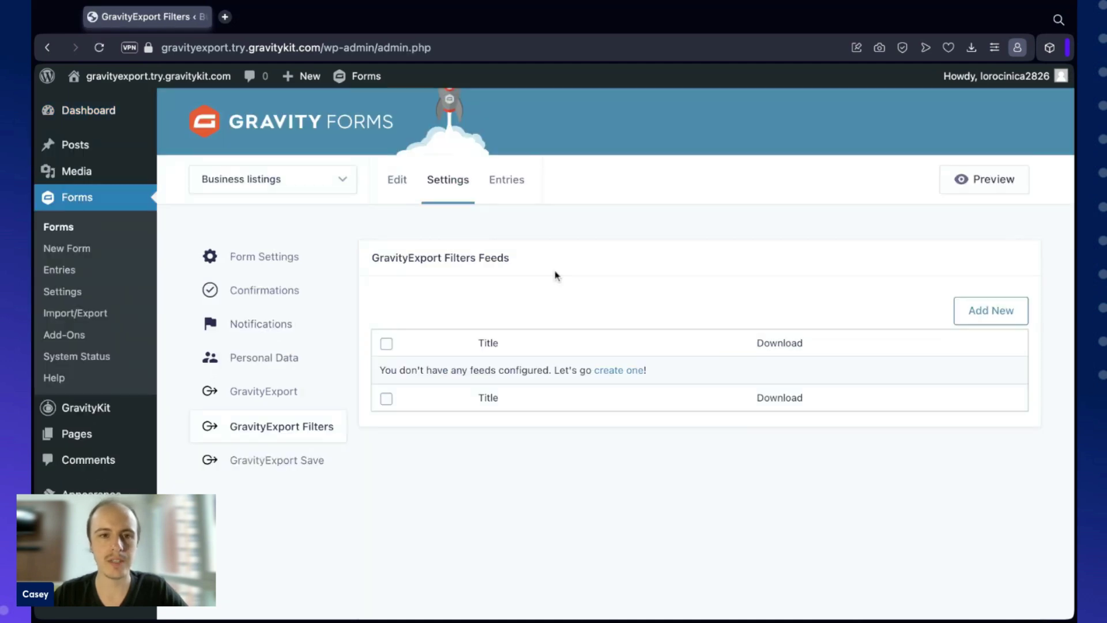
pyautogui.click(983, 318)
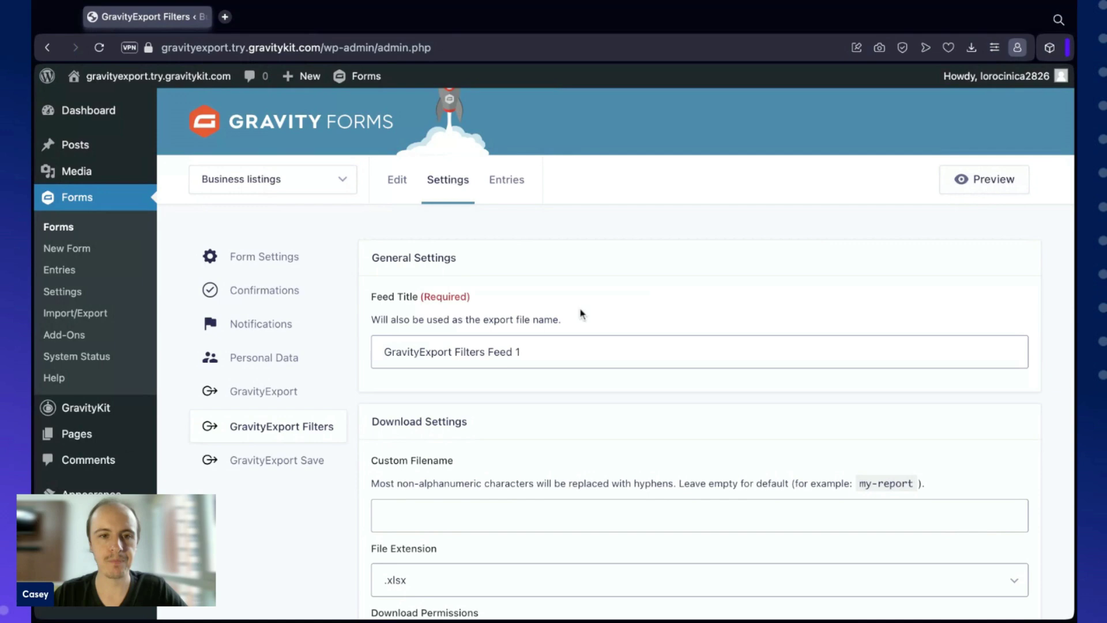
pyautogui.tripleClick(546, 348)
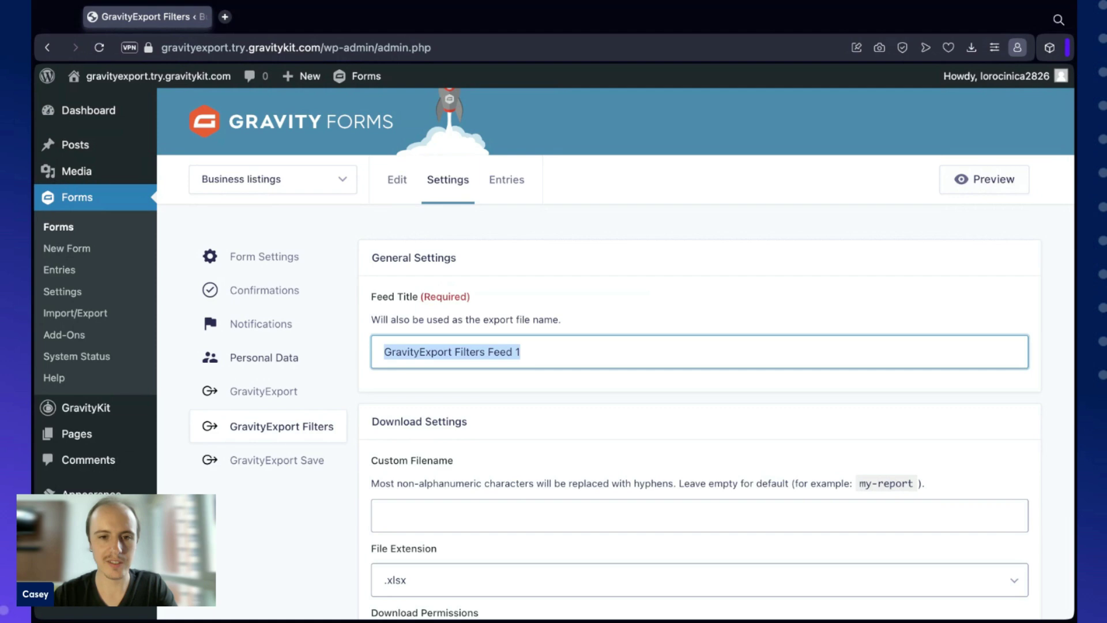
pyautogui.write('Cl')
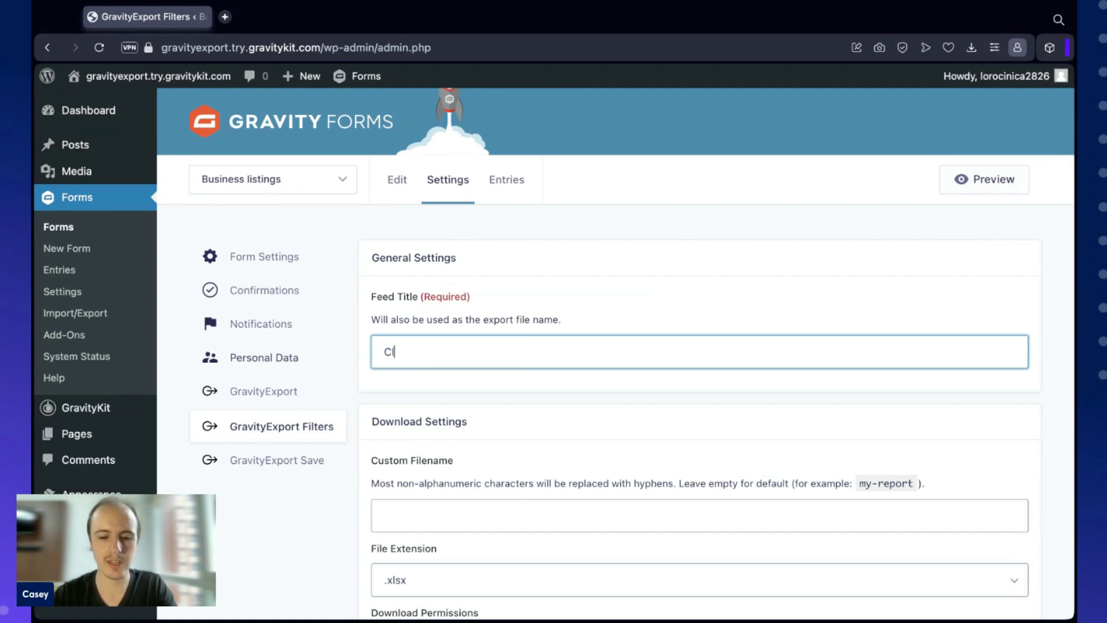
pyautogui.write('ient report')
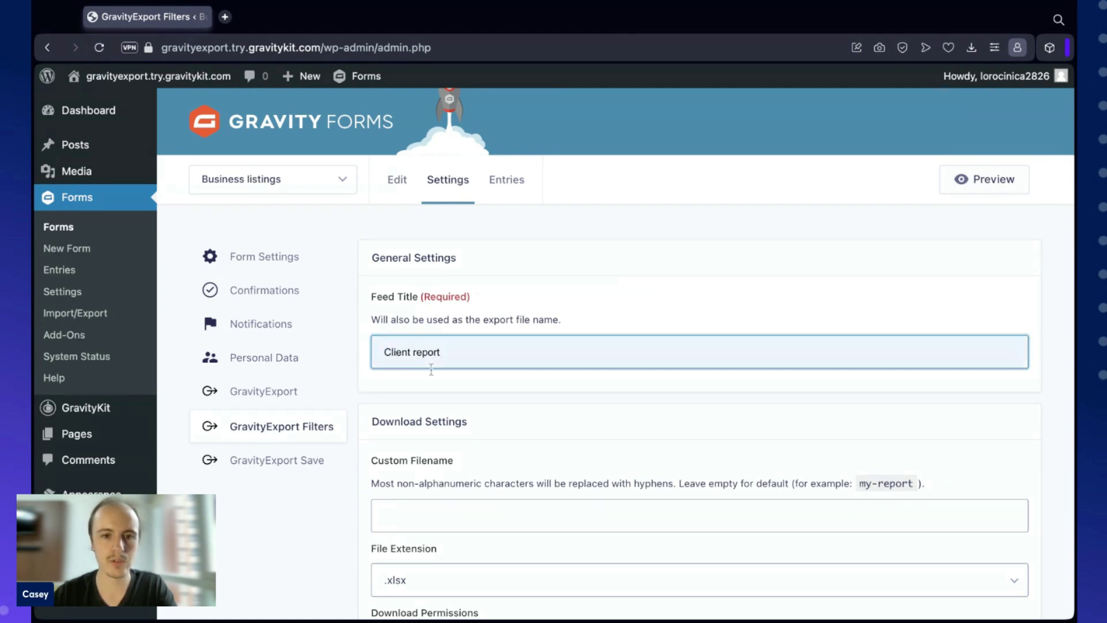
pyautogui.click(504, 393)
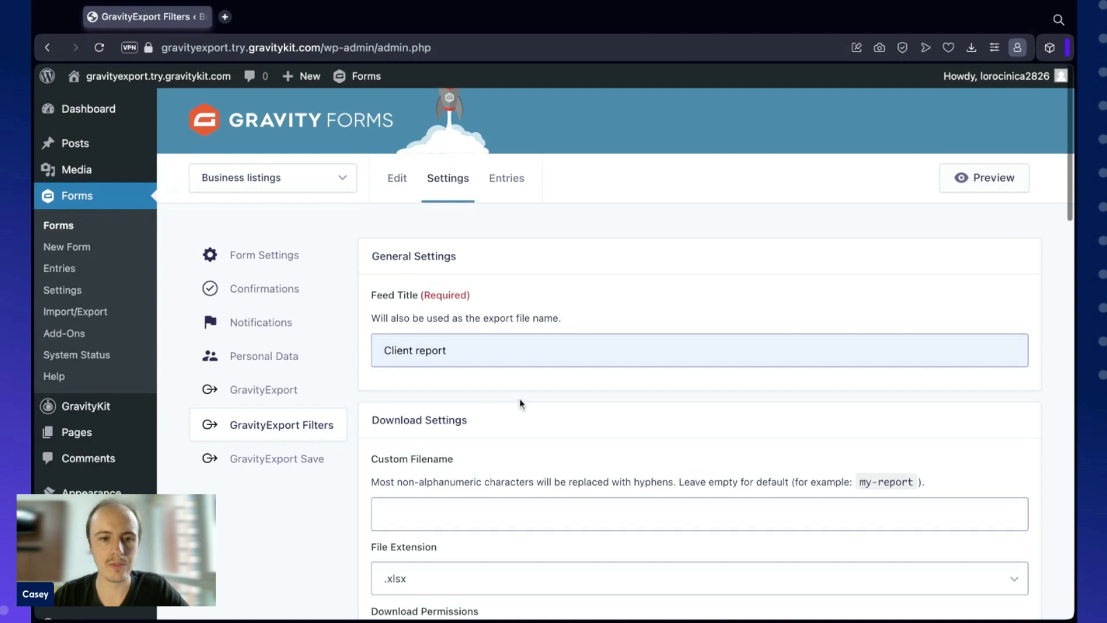
# Step: Set the feed's export filename to Your-report with .pdf file extension
pyautogui.scroll(-4, 513, 410)
pyautogui.scroll(-1, 519, 402)
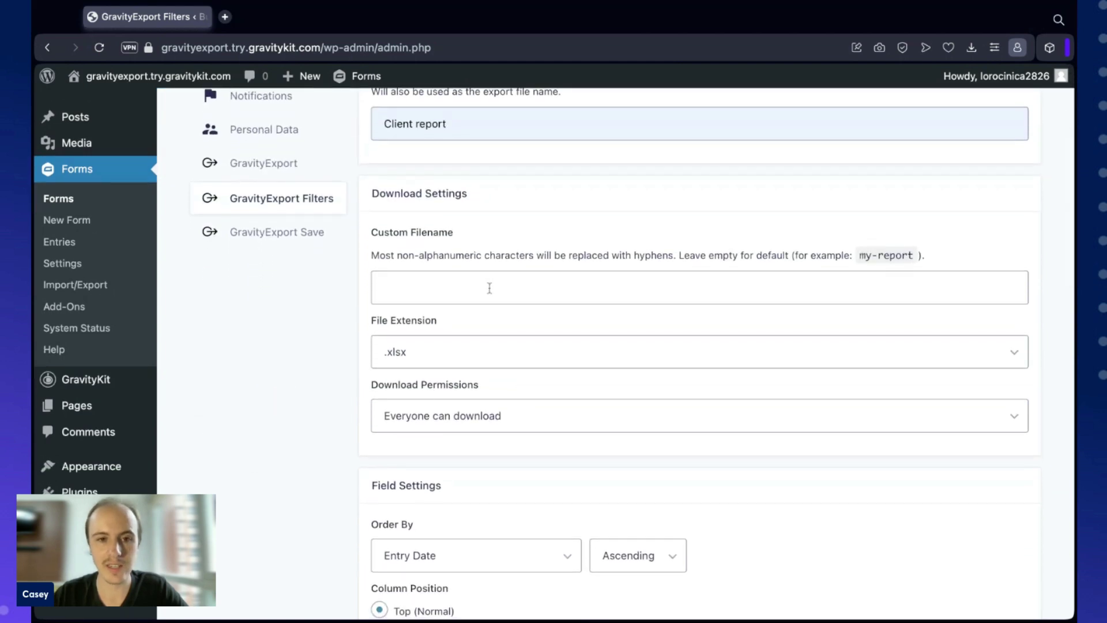
pyautogui.click(489, 288)
pyautogui.write('Your-report')
pyautogui.click(484, 323)
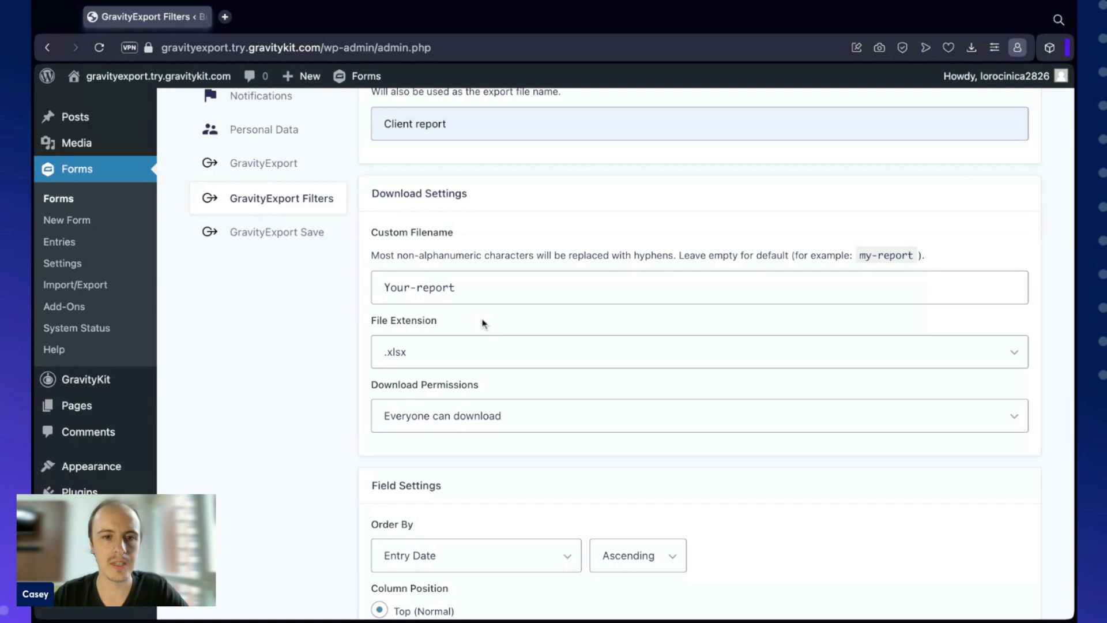
pyautogui.scroll(-1, 483, 323)
pyautogui.click(492, 304)
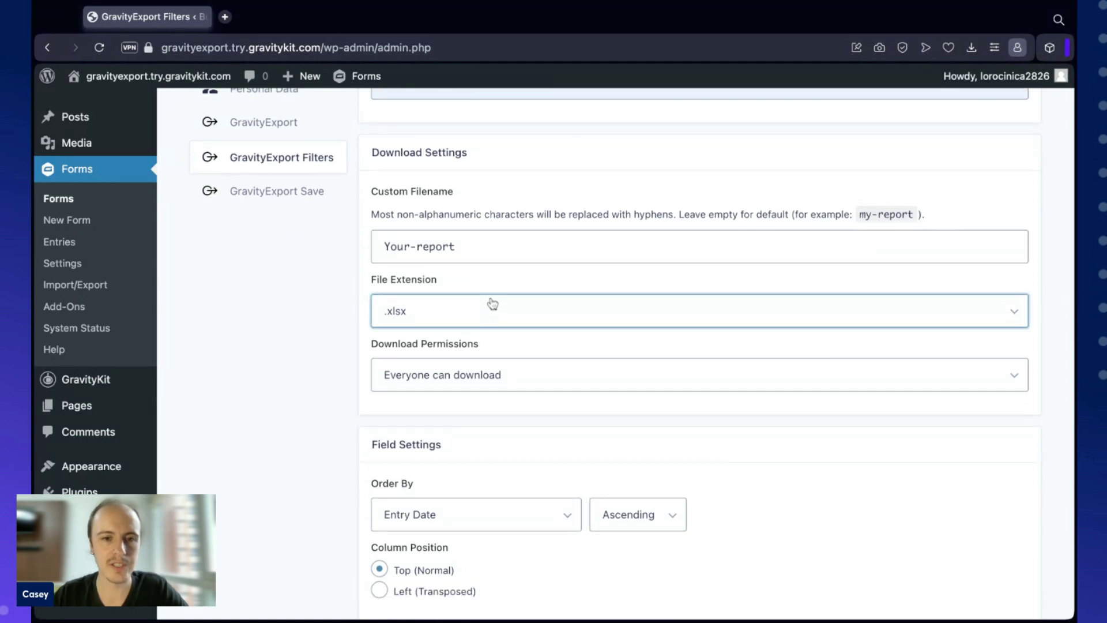
pyautogui.click(415, 321)
# Step: Remove entry metadata and payment fields (Entry Id, dates, User IP, Source Url, Post Id, User Agent) from Enabled Fields
pyautogui.scroll(-1, 521, 340)
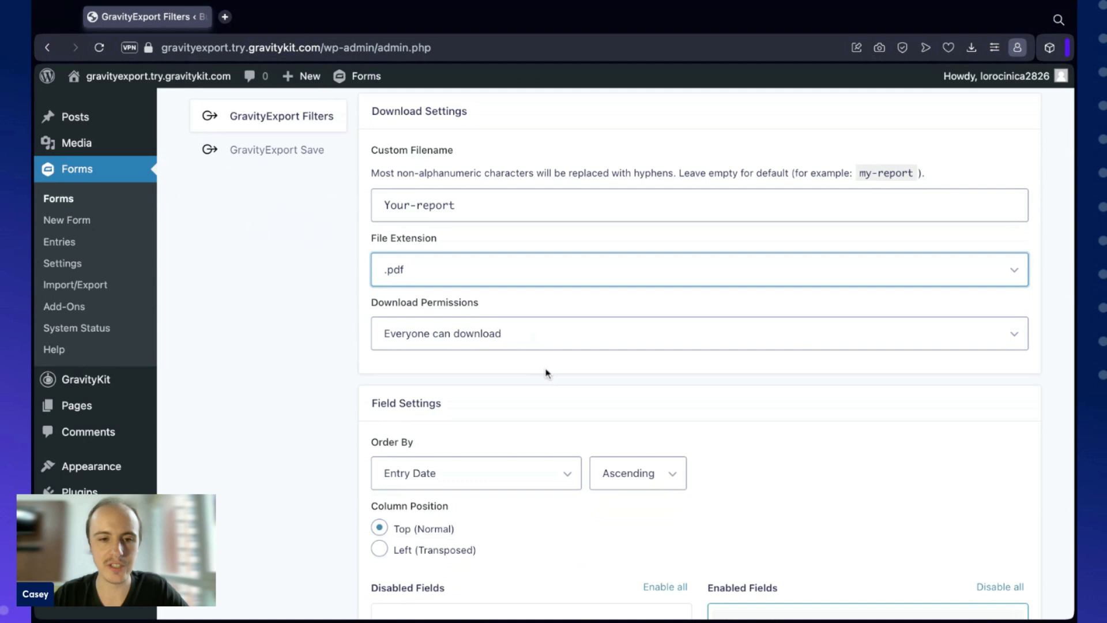
pyautogui.scroll(-5, 546, 373)
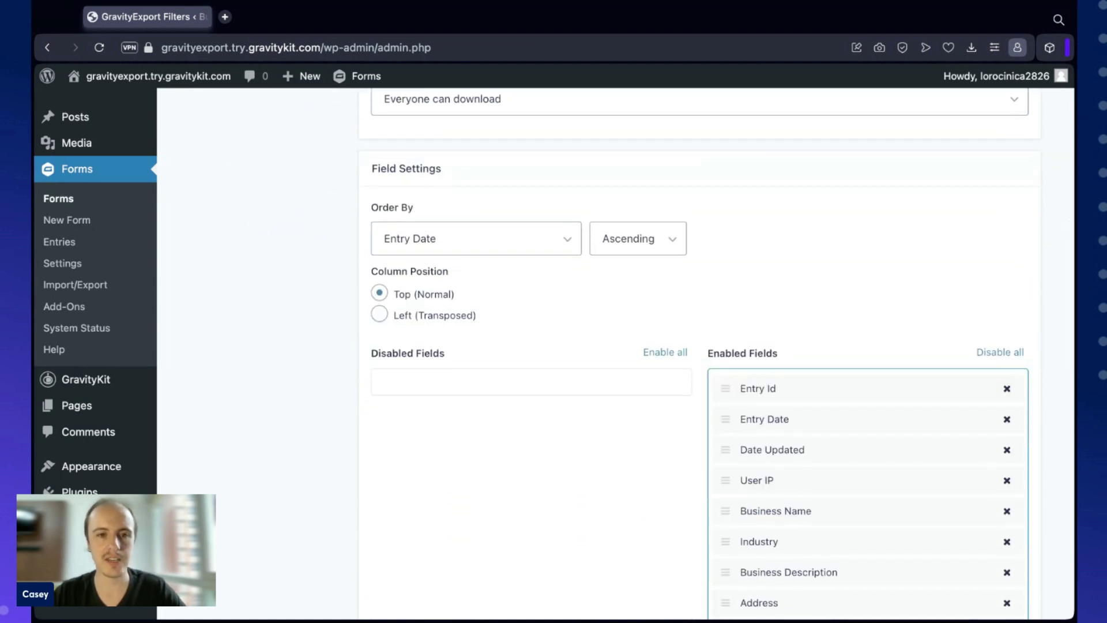
pyautogui.scroll(-5, 902, 378)
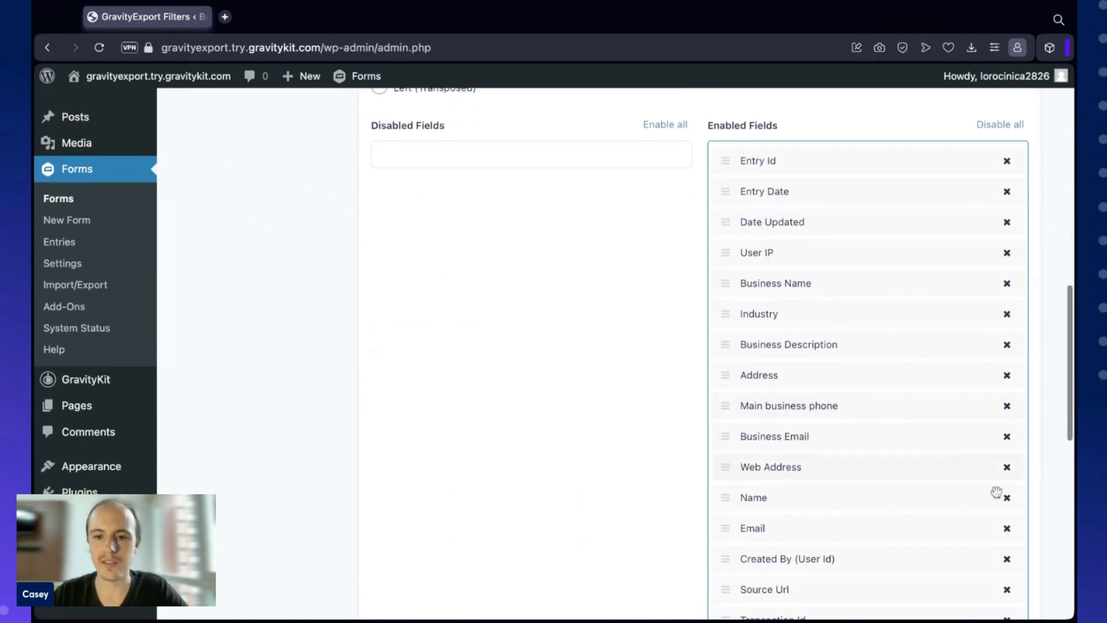
pyautogui.scroll(-5, 910, 519)
pyautogui.click(1007, 337)
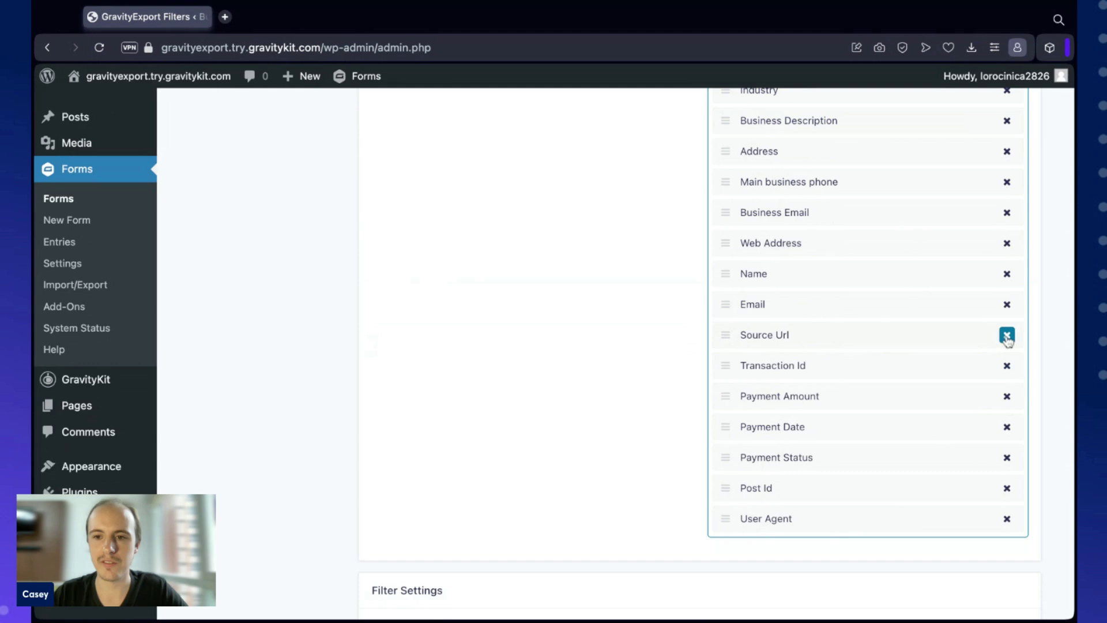
pyautogui.click(1008, 337)
pyautogui.doubleClick(1006, 335)
pyautogui.doubleClick(1006, 335)
pyautogui.doubleClick(1007, 335)
pyautogui.scroll(6, 1003, 277)
pyautogui.doubleClick(1007, 226)
pyautogui.doubleClick(1006, 227)
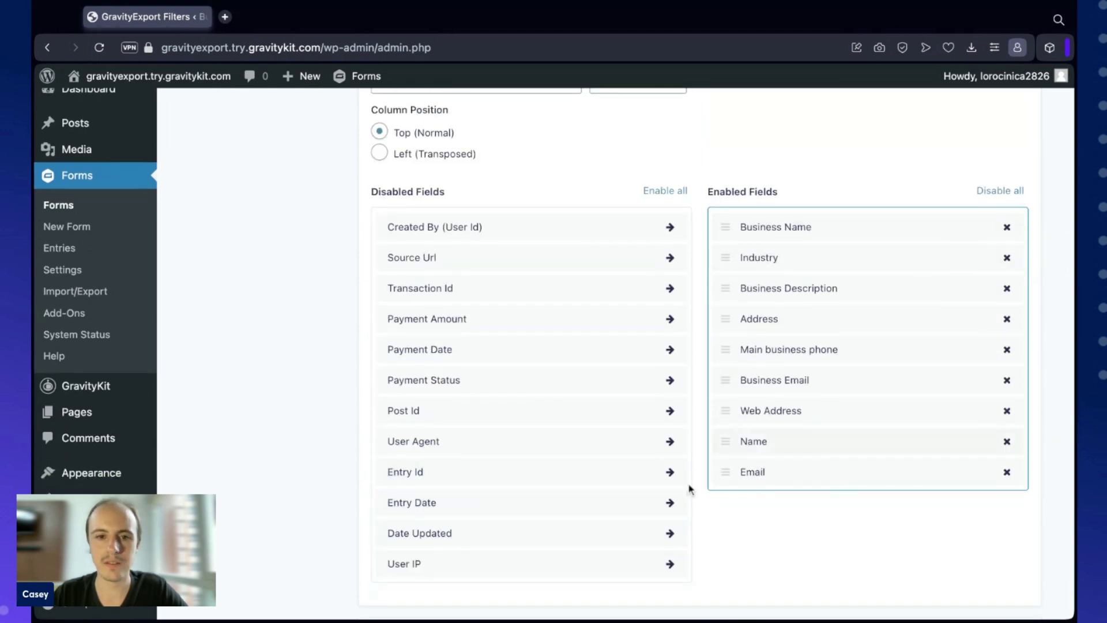
pyautogui.scroll(-8, 691, 490)
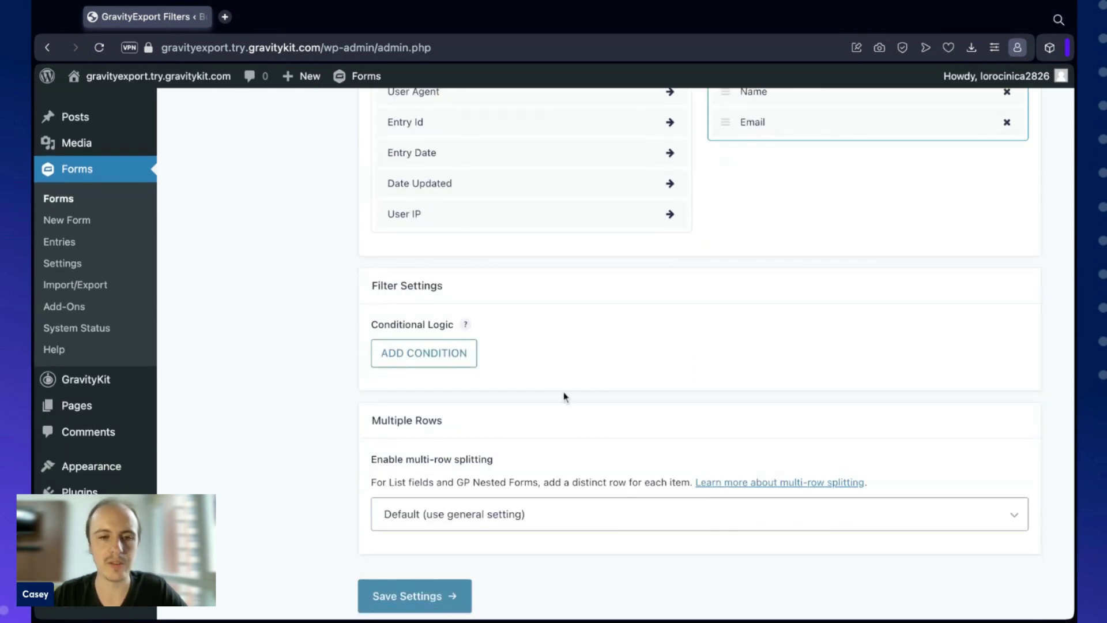
pyautogui.click(431, 358)
pyautogui.scroll(-1, 489, 390)
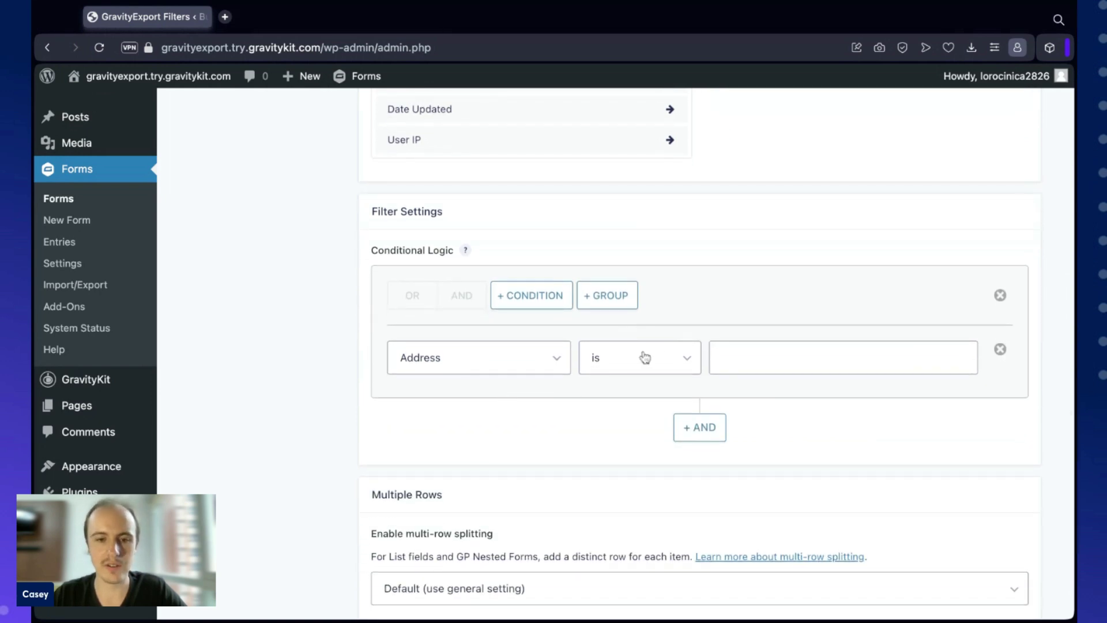
pyautogui.scroll(-1, 548, 400)
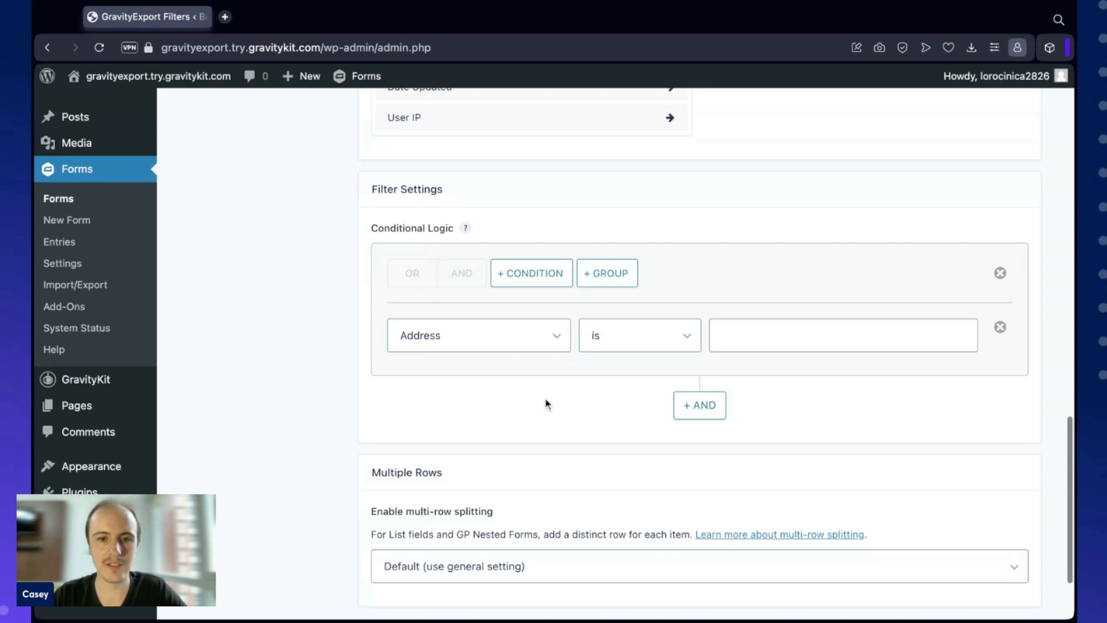
pyautogui.click(559, 321)
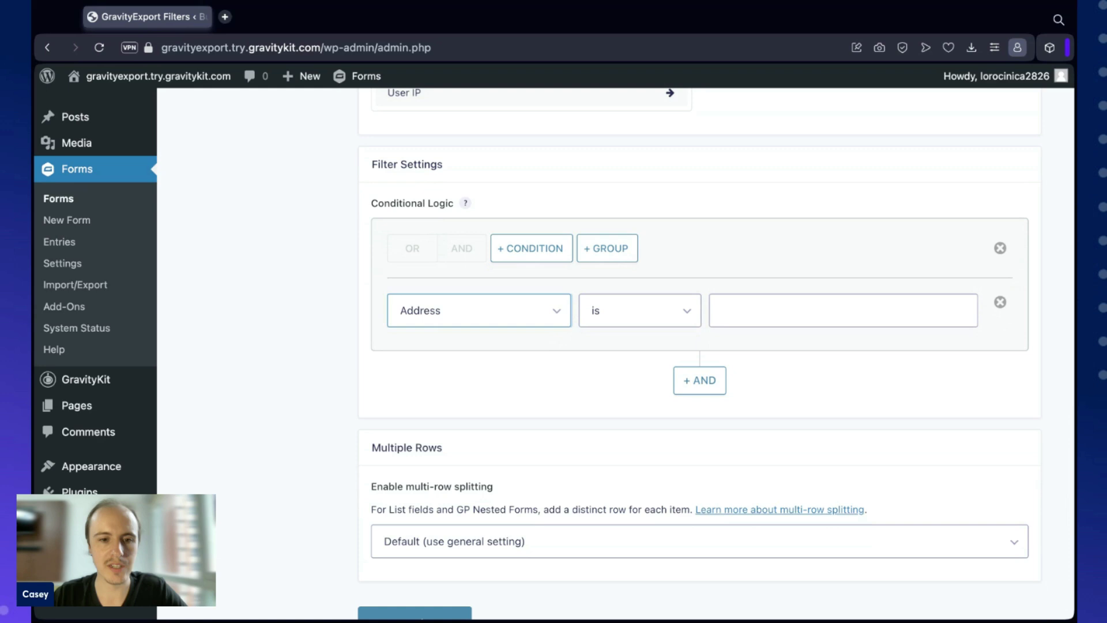
pyautogui.click(490, 331)
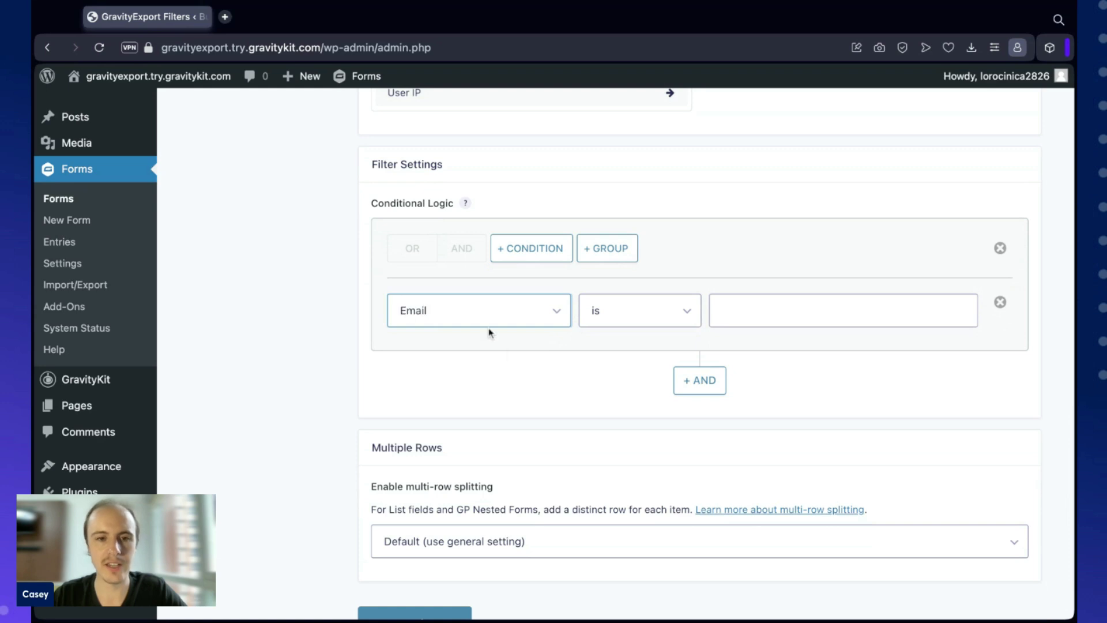
pyautogui.click(653, 317)
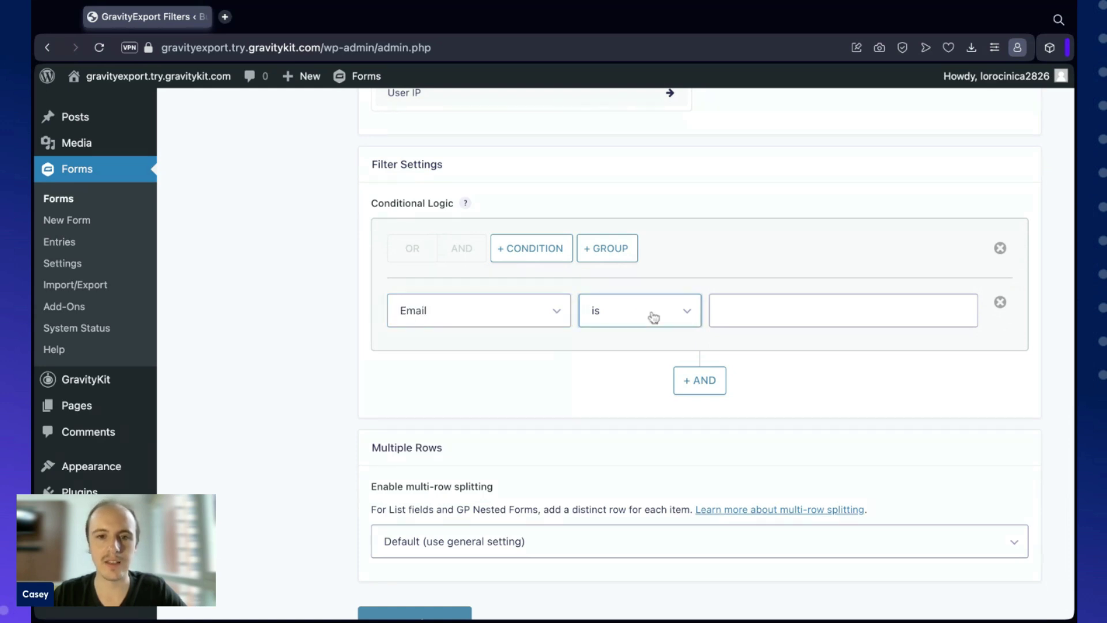
pyautogui.click(717, 311)
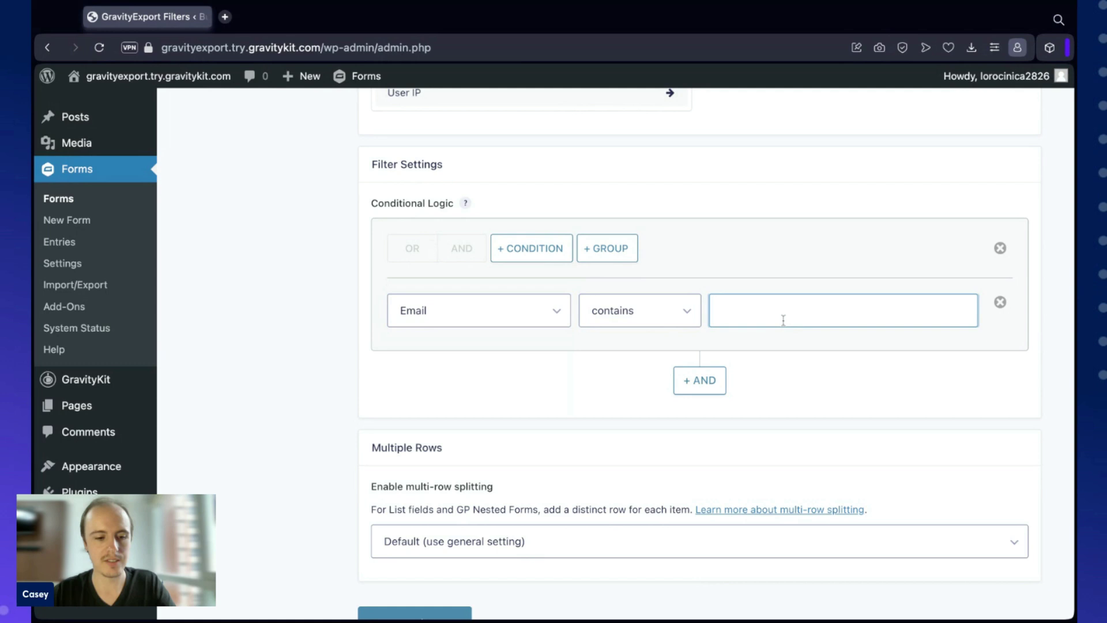
pyautogui.write('@gravityki')
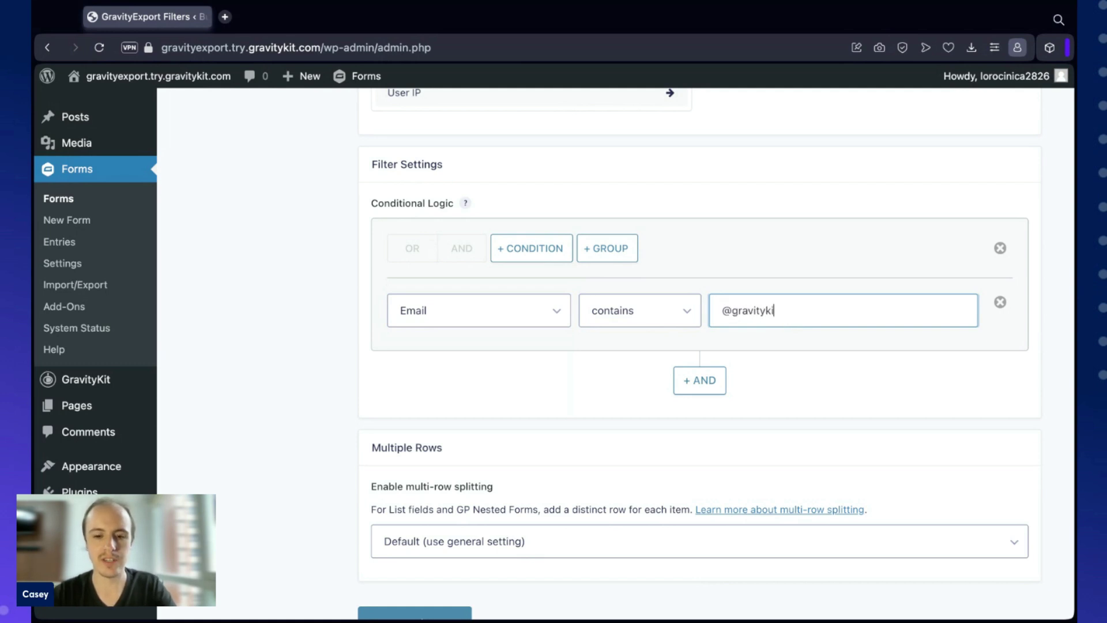
pyautogui.write('t.com')
pyautogui.click(618, 358)
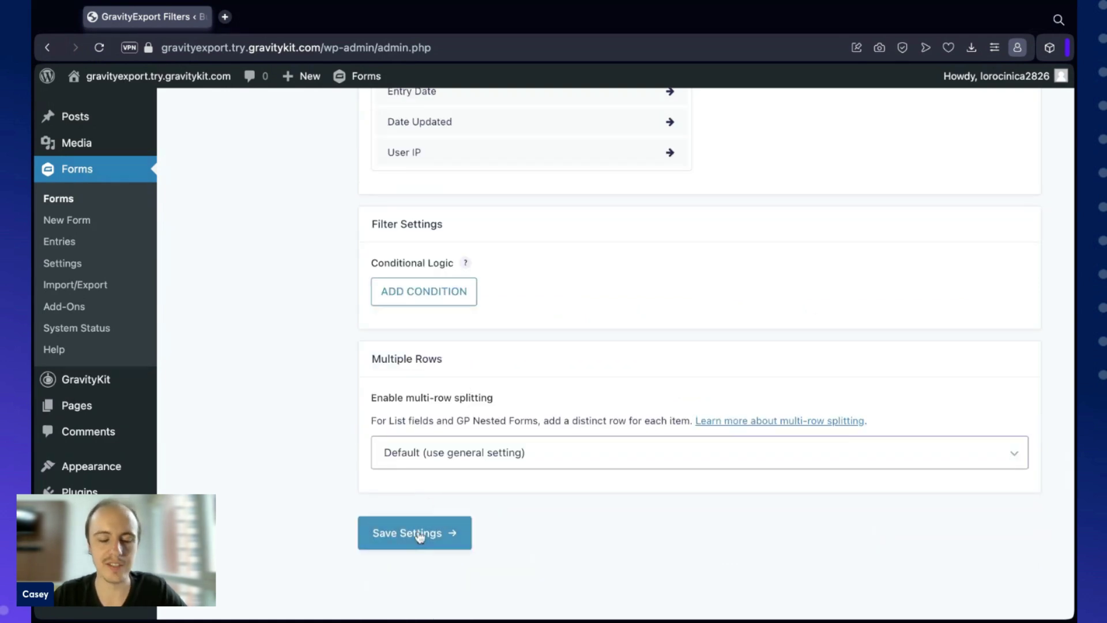
# Step: Save the Client report feed and copy its download URL to the clipboard
pyautogui.click(419, 534)
pyautogui.scroll(-4, 586, 323)
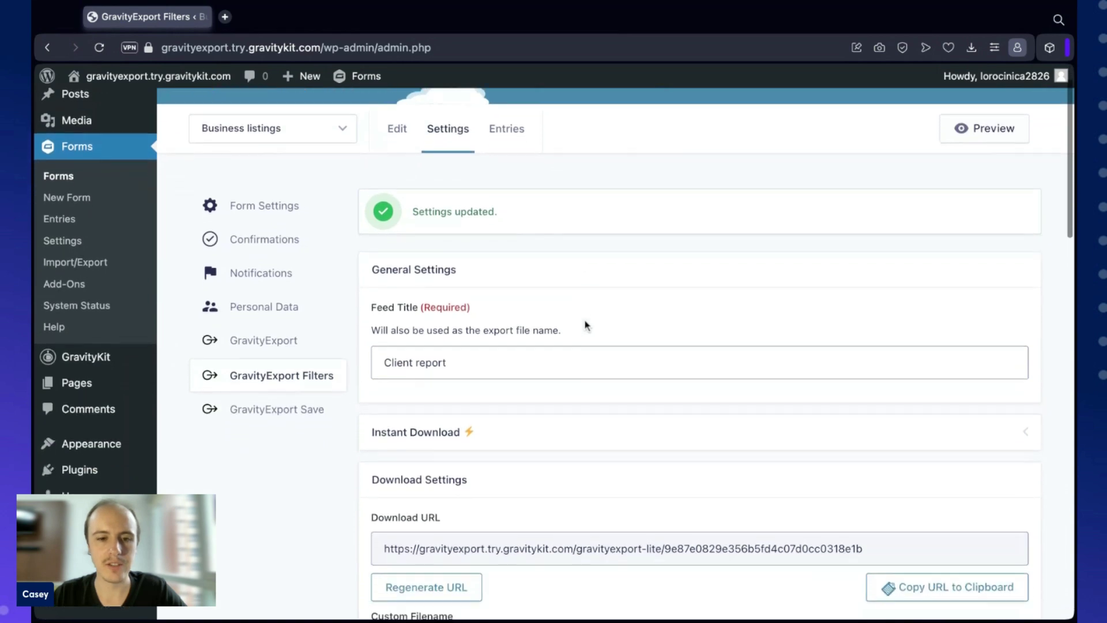
pyautogui.scroll(-2, 625, 306)
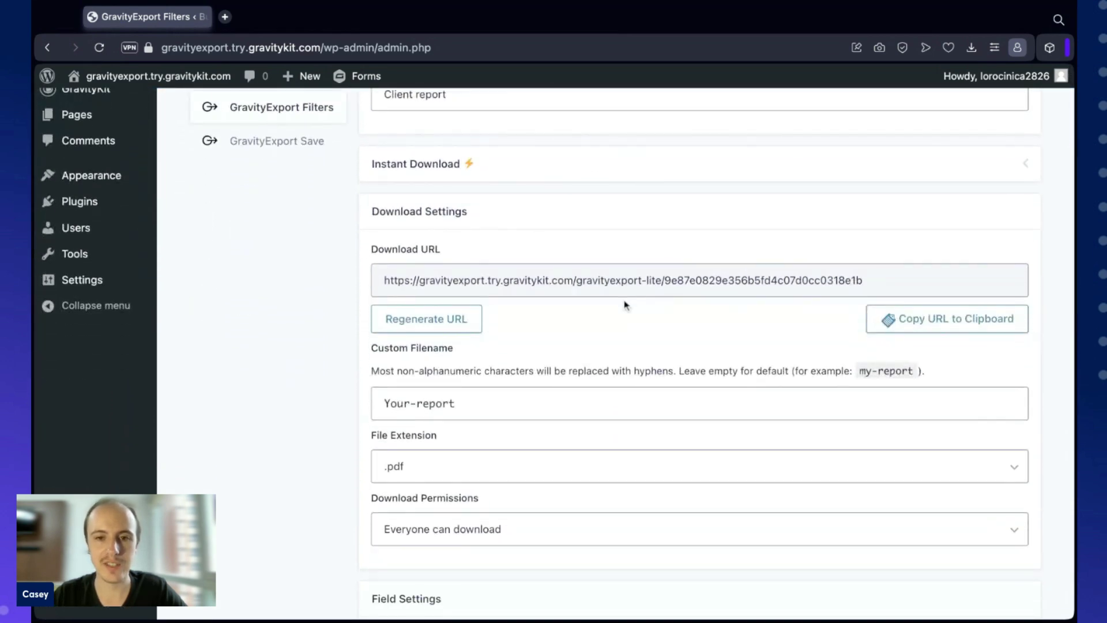
pyautogui.click(940, 318)
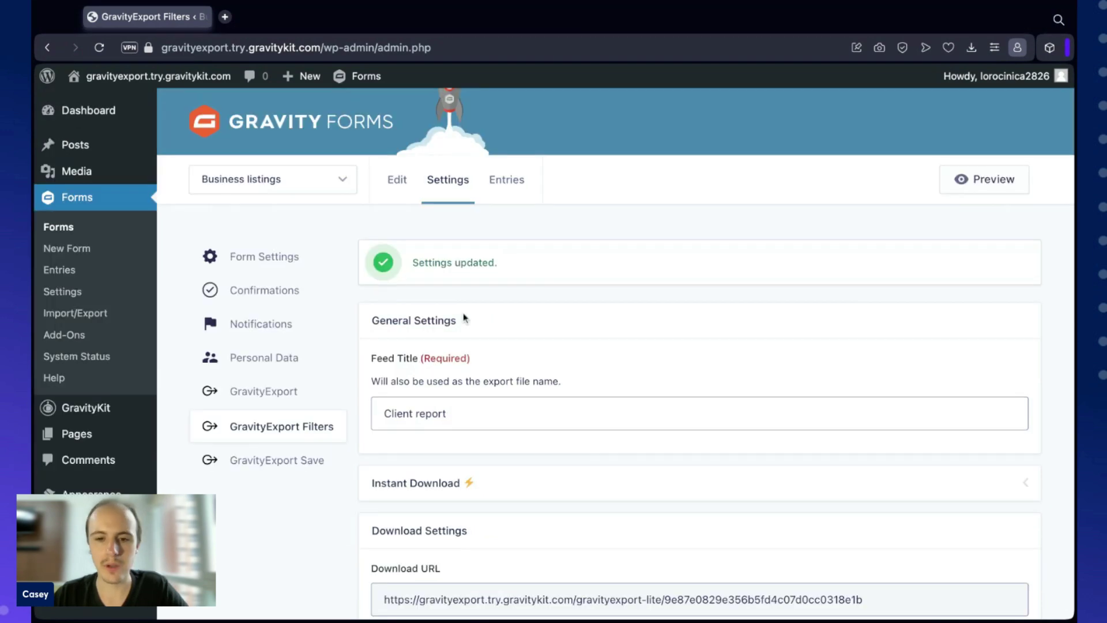
pyautogui.scroll(-2, 384, 323)
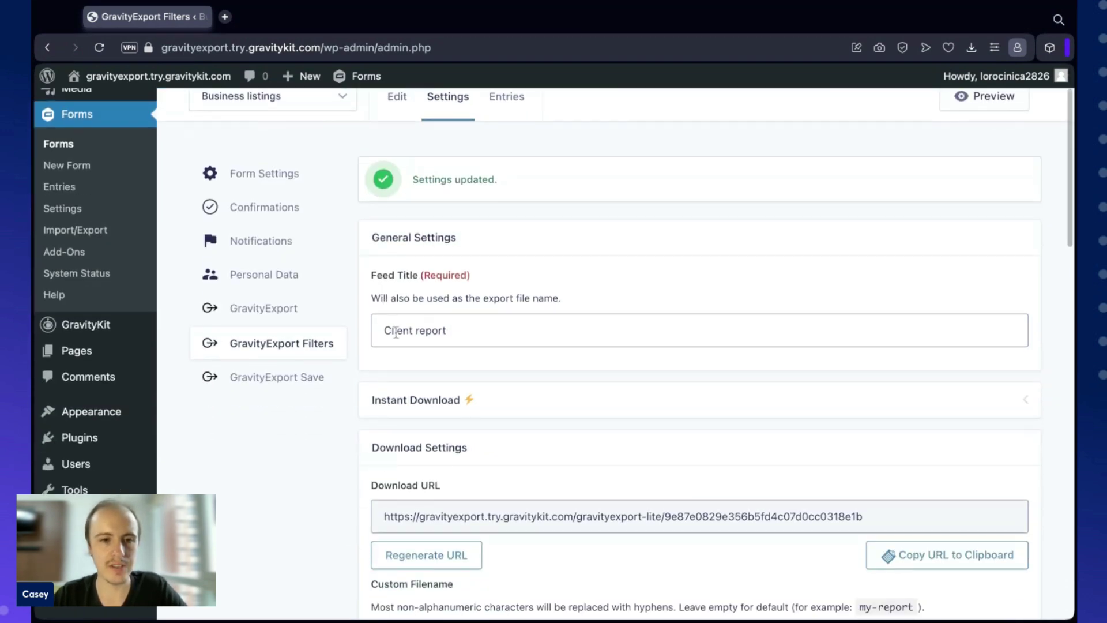
# Step: Add a new GravityExport save feed for Business listings and retitle it 'Send to Dropbox'
pyautogui.click(297, 383)
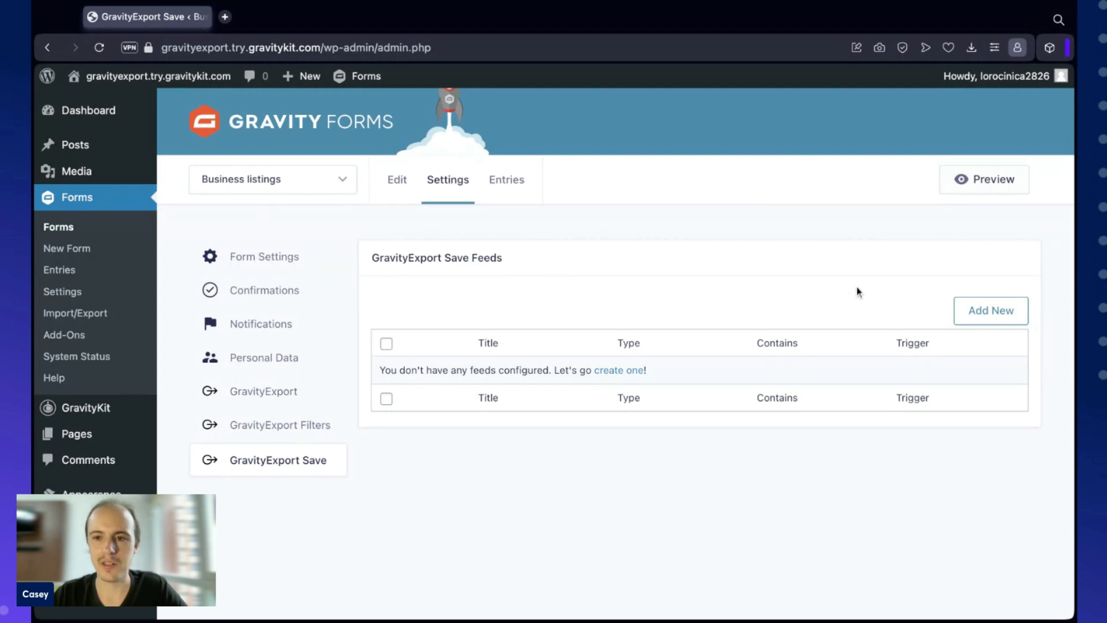
pyautogui.click(988, 316)
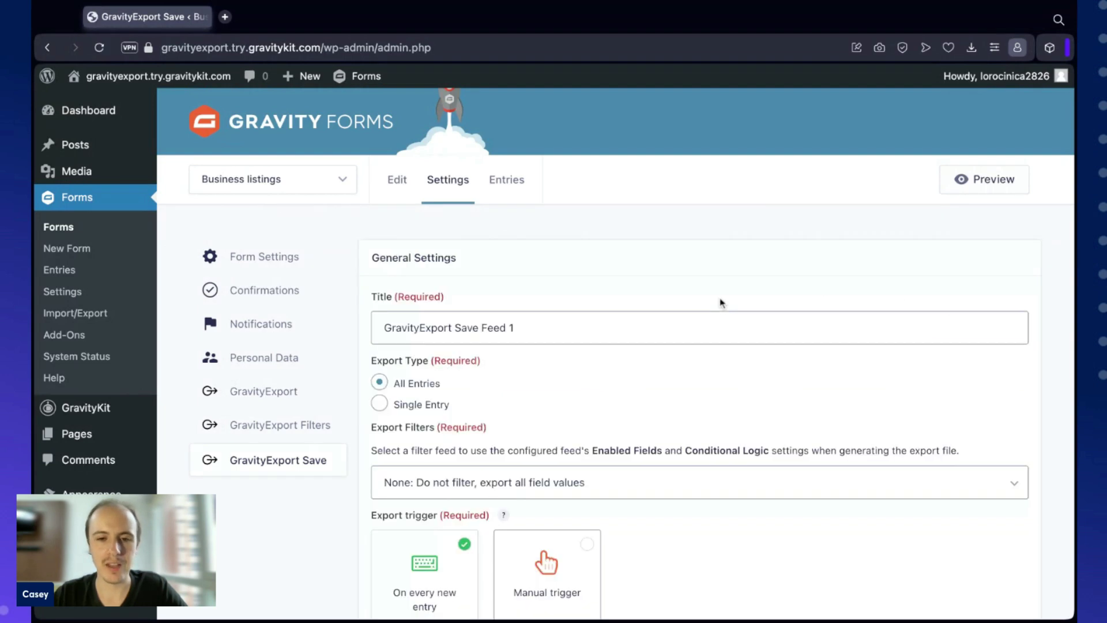
pyautogui.scroll(-2, 672, 301)
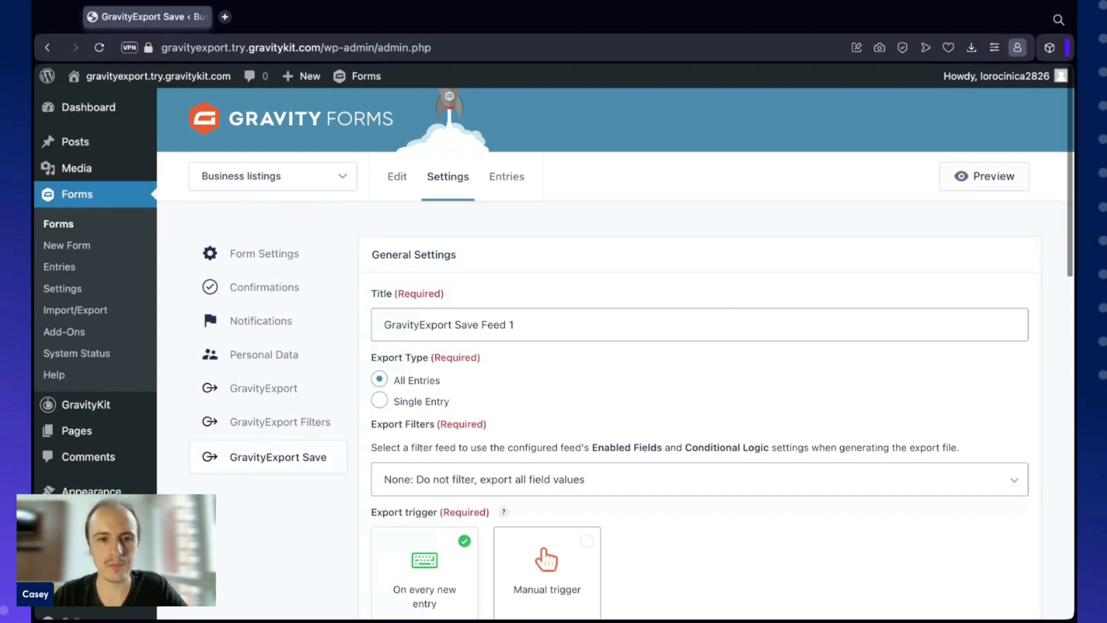
pyautogui.click(569, 279)
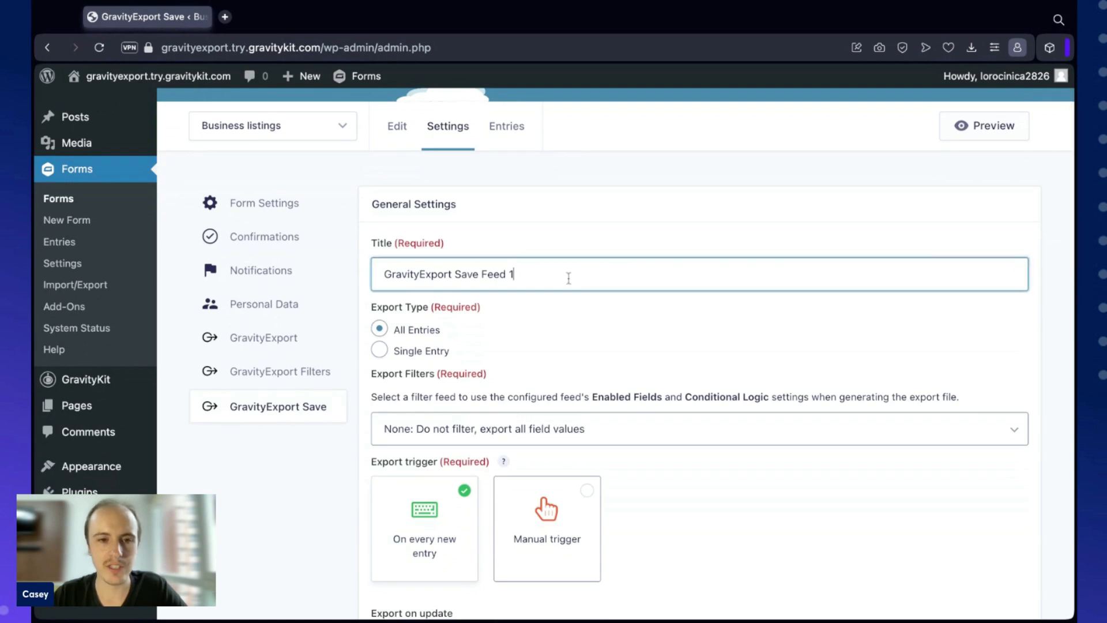
pyautogui.press('super+a')
pyautogui.write('Send to Dropbox')
pyautogui.click(553, 320)
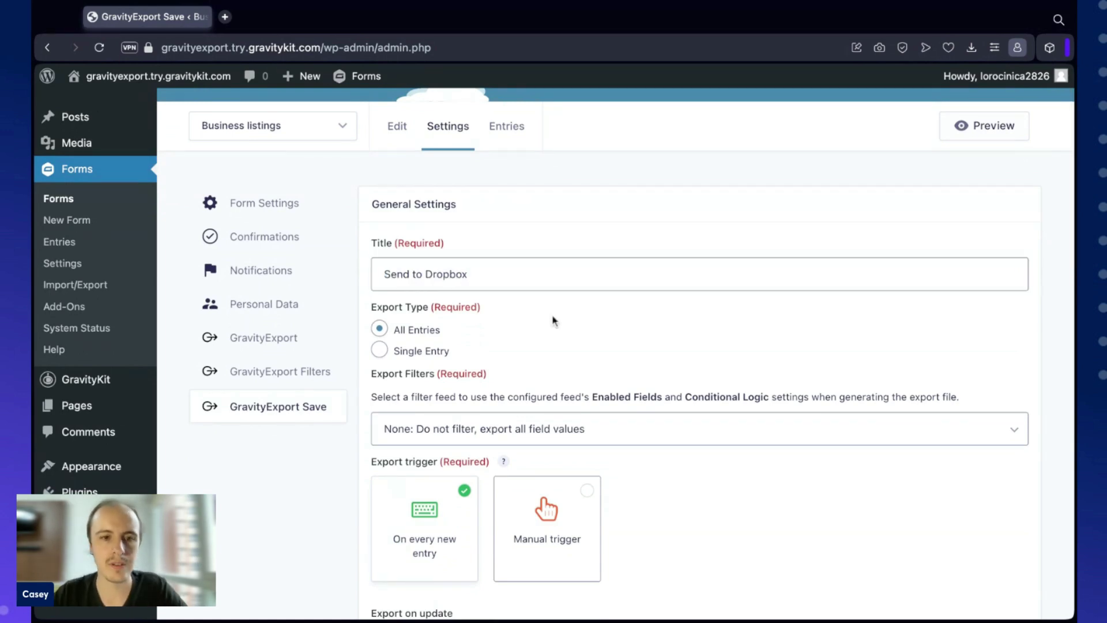
pyautogui.scroll(-1, 552, 320)
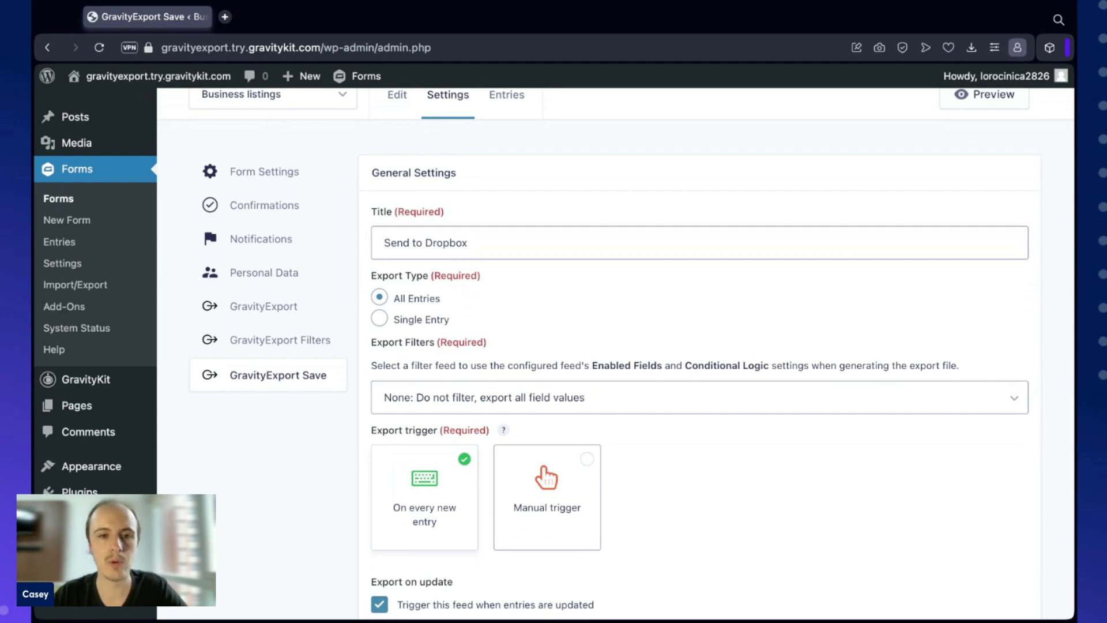
# Step: Set the feed to export All Entries through the 'Client report' filter, with a Manual trigger
pyautogui.click(421, 320)
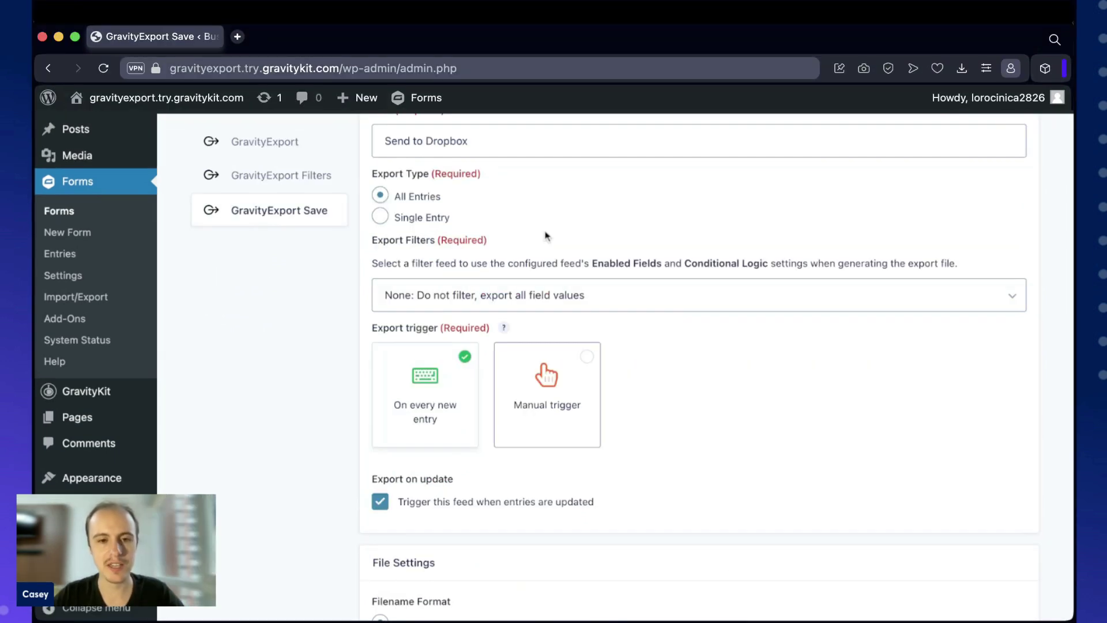
pyautogui.click(510, 296)
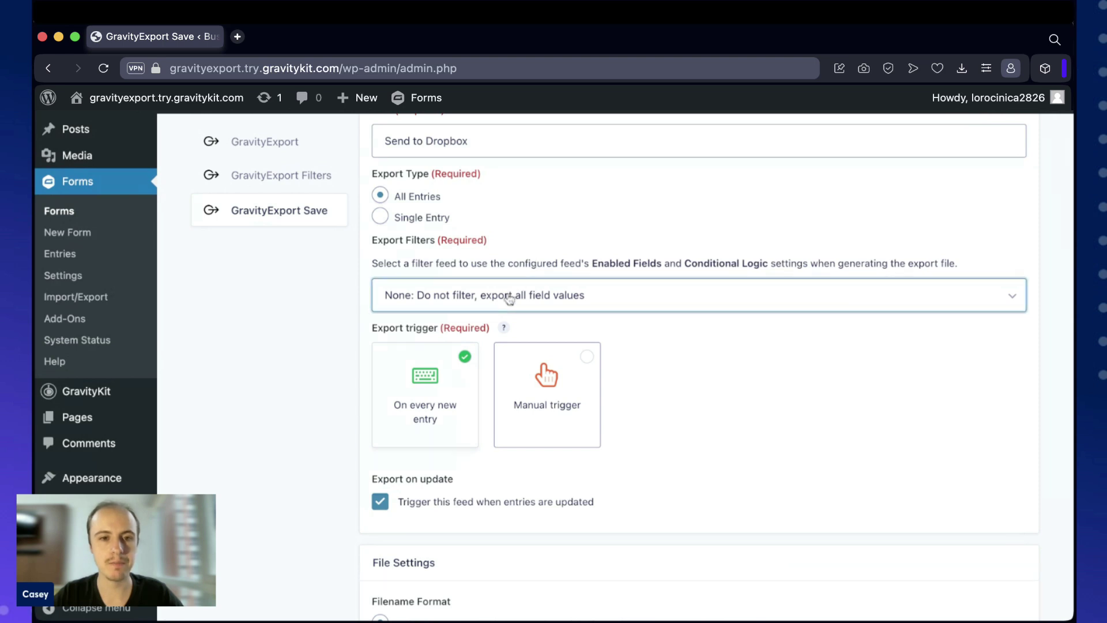
pyautogui.click(438, 306)
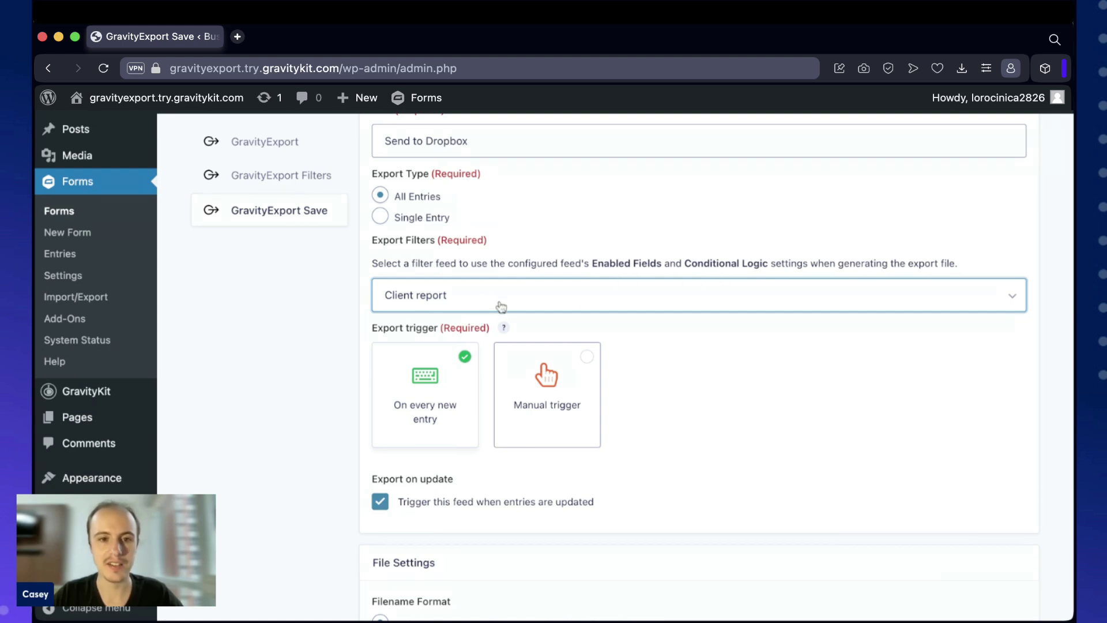
pyautogui.scroll(-3, 709, 368)
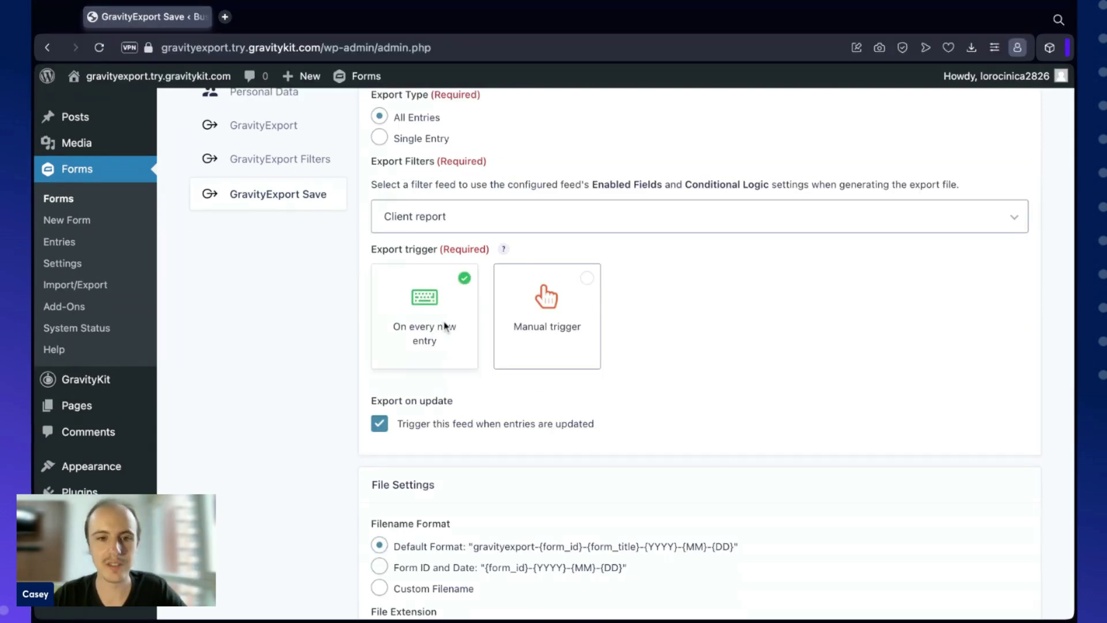
pyautogui.click(584, 287)
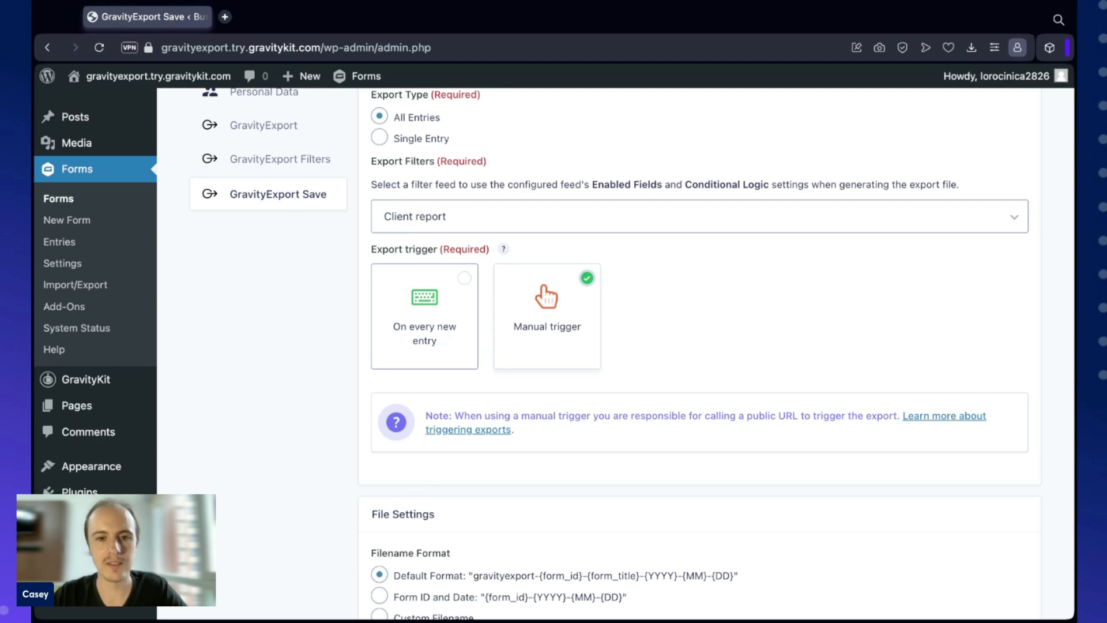
# Step: Switch the export trigger to 'On every new entry'
pyautogui.click(455, 287)
pyautogui.scroll(-3, 528, 372)
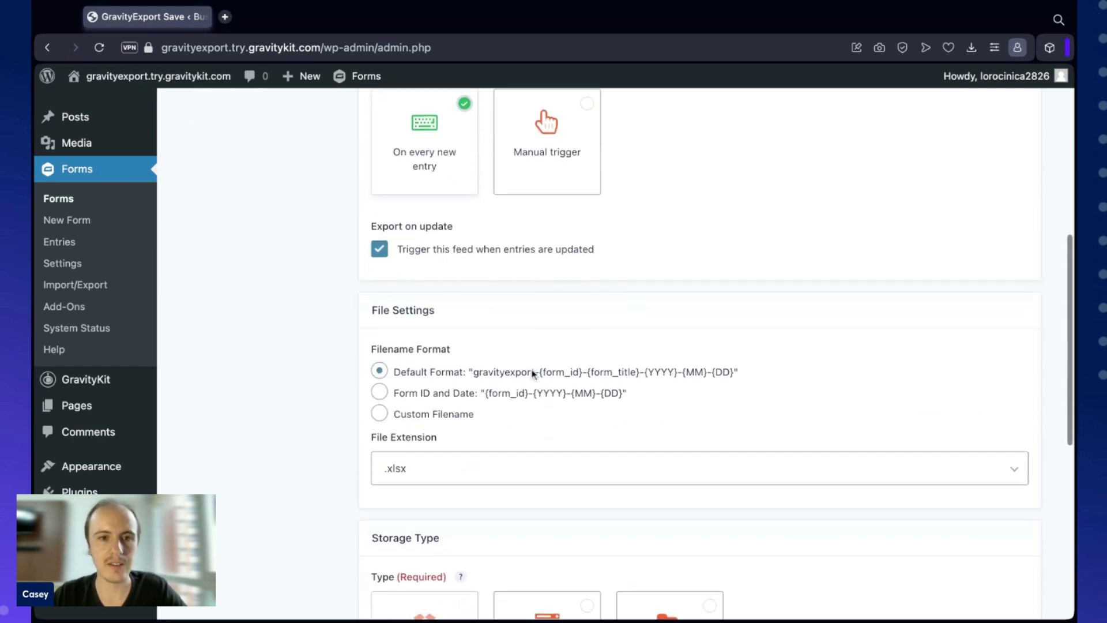
pyautogui.scroll(-3, 532, 374)
pyautogui.scroll(-1, 588, 351)
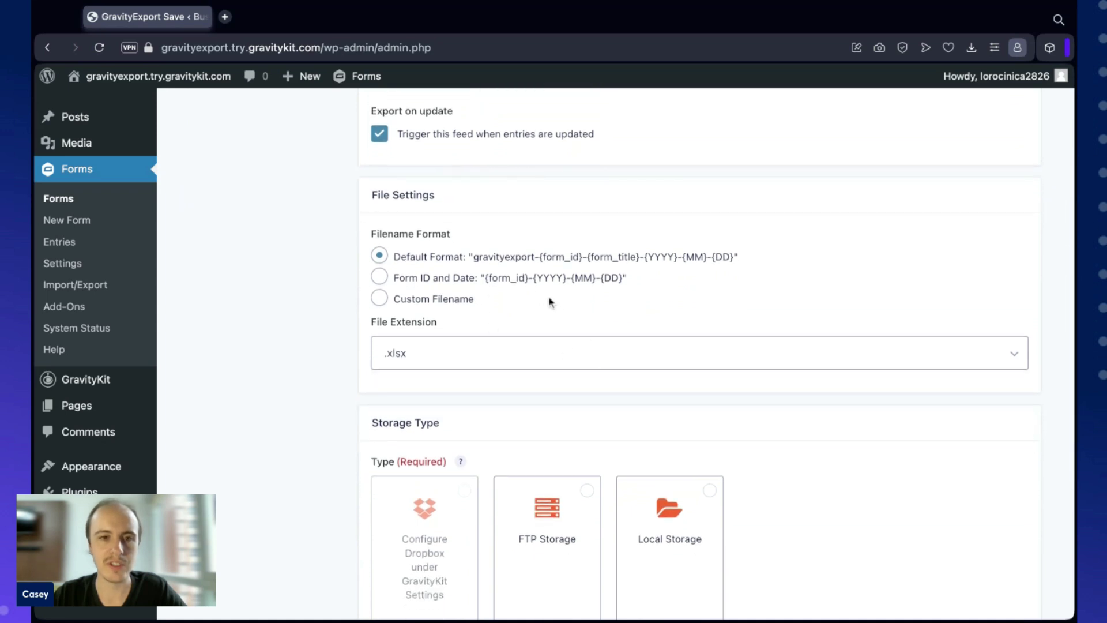
pyautogui.scroll(-1, 499, 293)
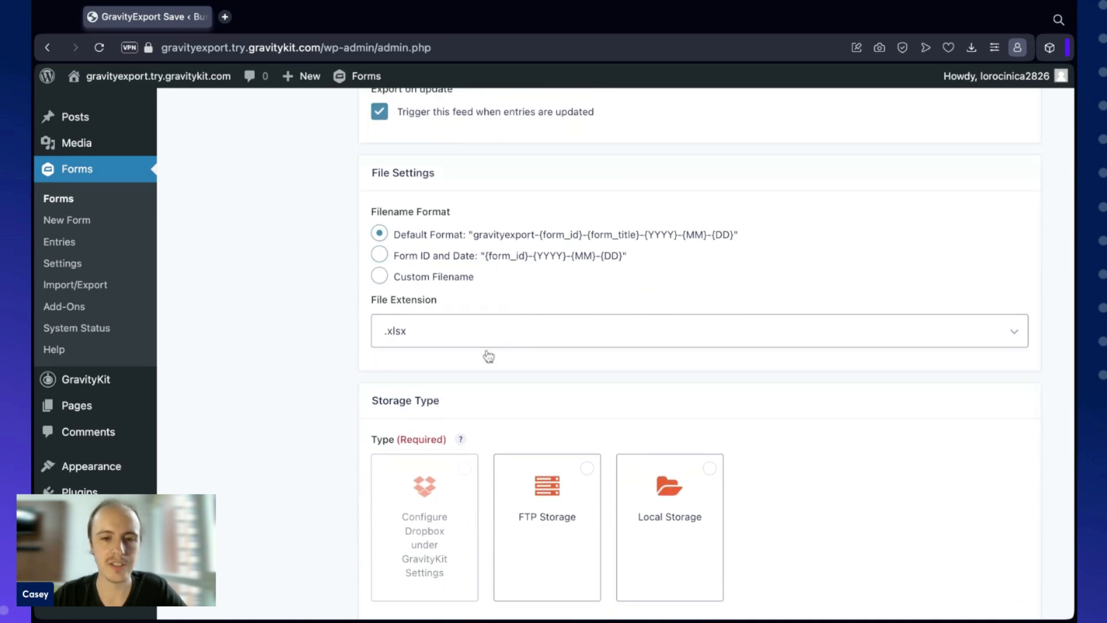
# Step: Set the feed's file extension to .csv
pyautogui.click(512, 339)
pyautogui.click(532, 313)
pyautogui.scroll(-5, 532, 313)
pyautogui.scroll(-1, 532, 313)
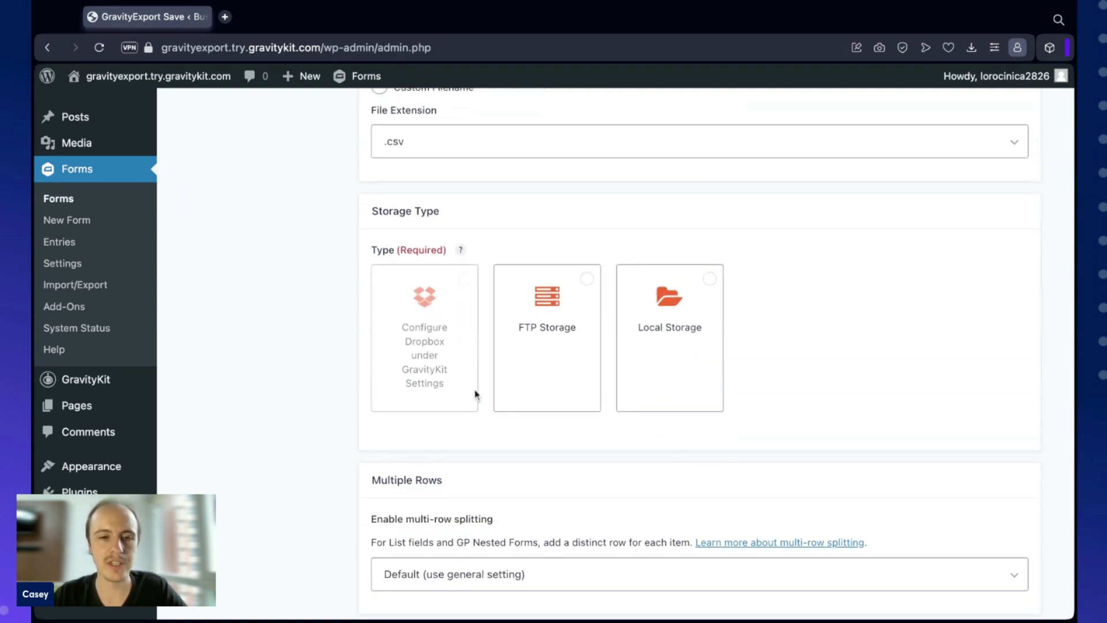
pyautogui.scroll(-2, 477, 392)
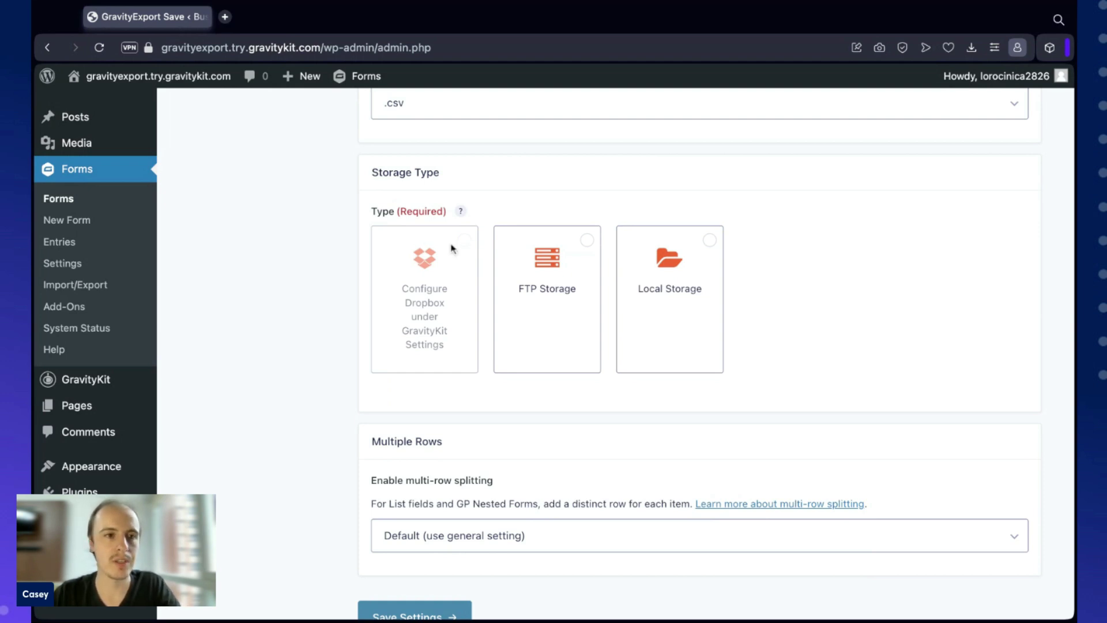
# Step: Open GravityKit Settings in a new tab and go to GravityExport's Dropbox Settings
pyautogui.moveTo(98, 382)
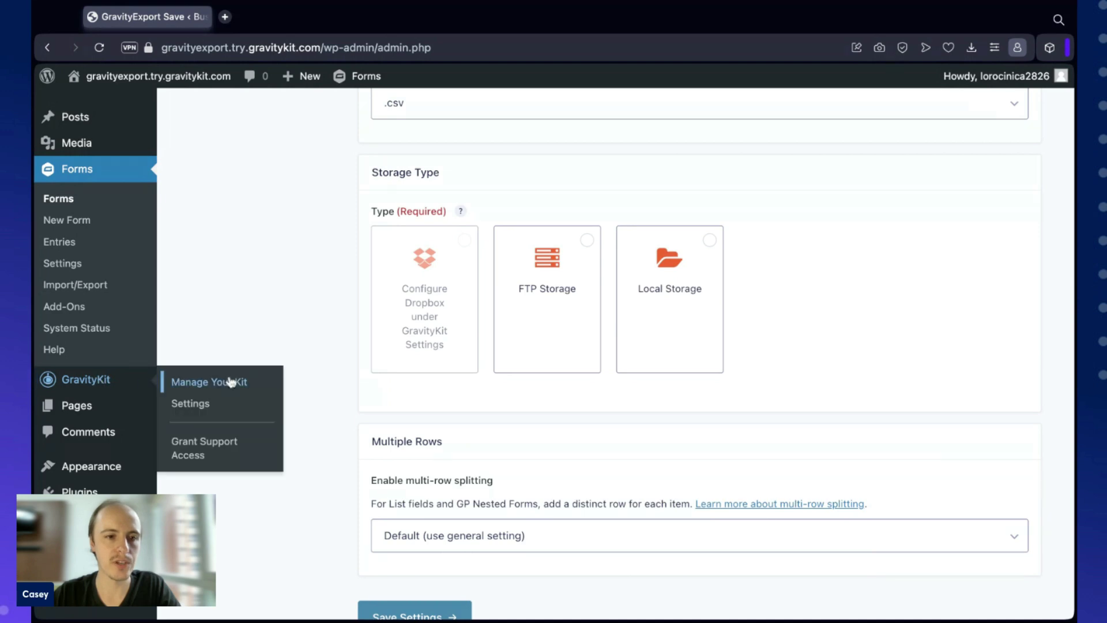
pyautogui.keyDown('super'); pyautogui.click(200, 408); pyautogui.keyUp('super')
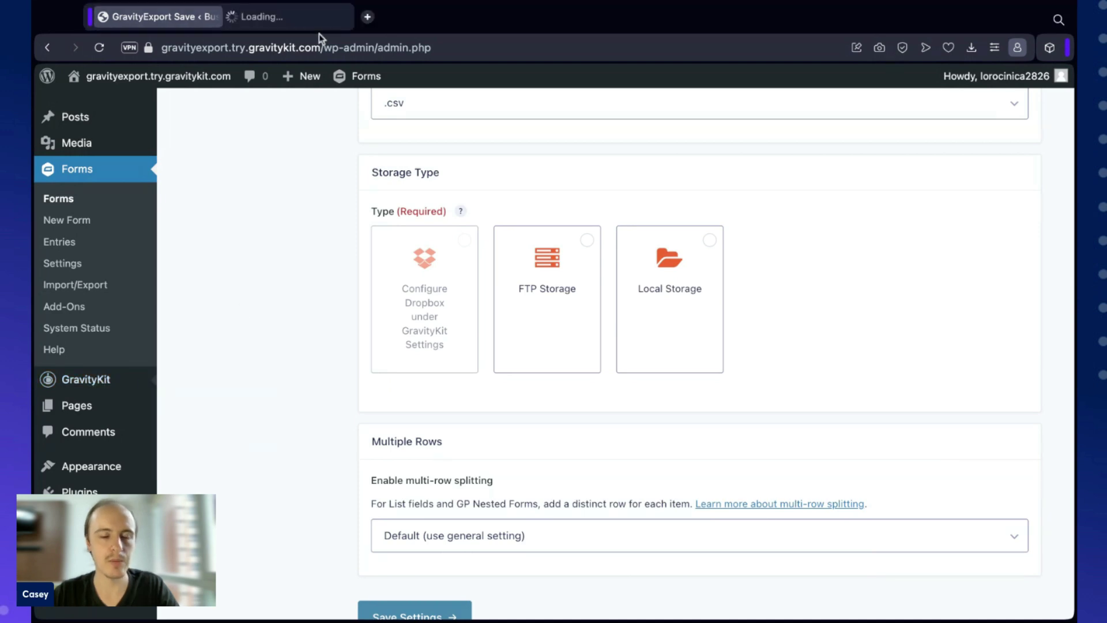
pyautogui.click(295, 19)
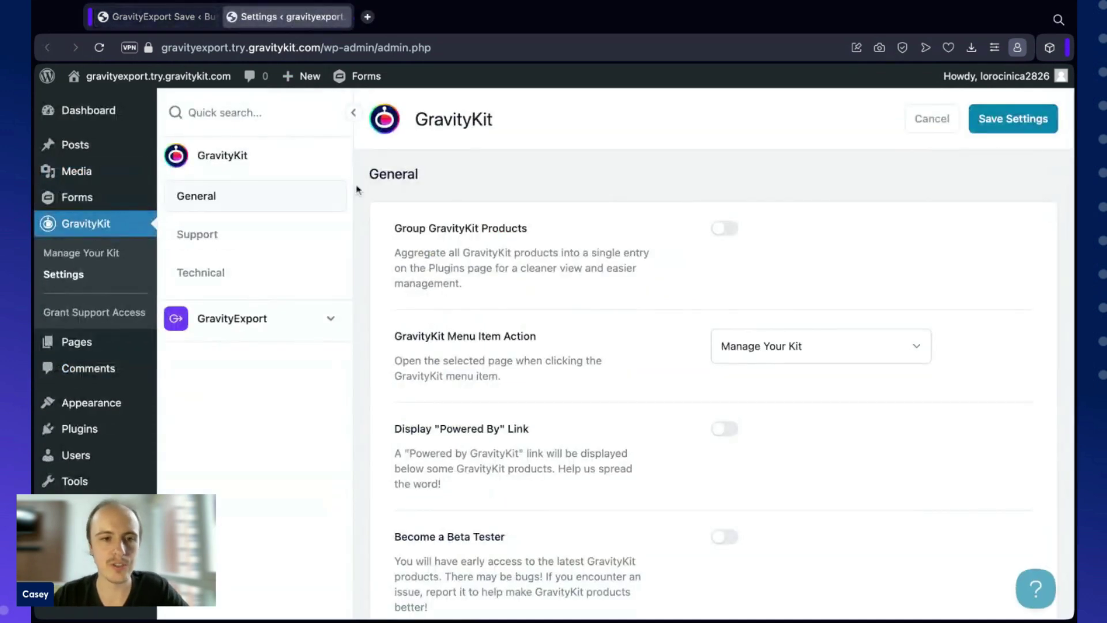
pyautogui.click(268, 321)
pyautogui.click(275, 290)
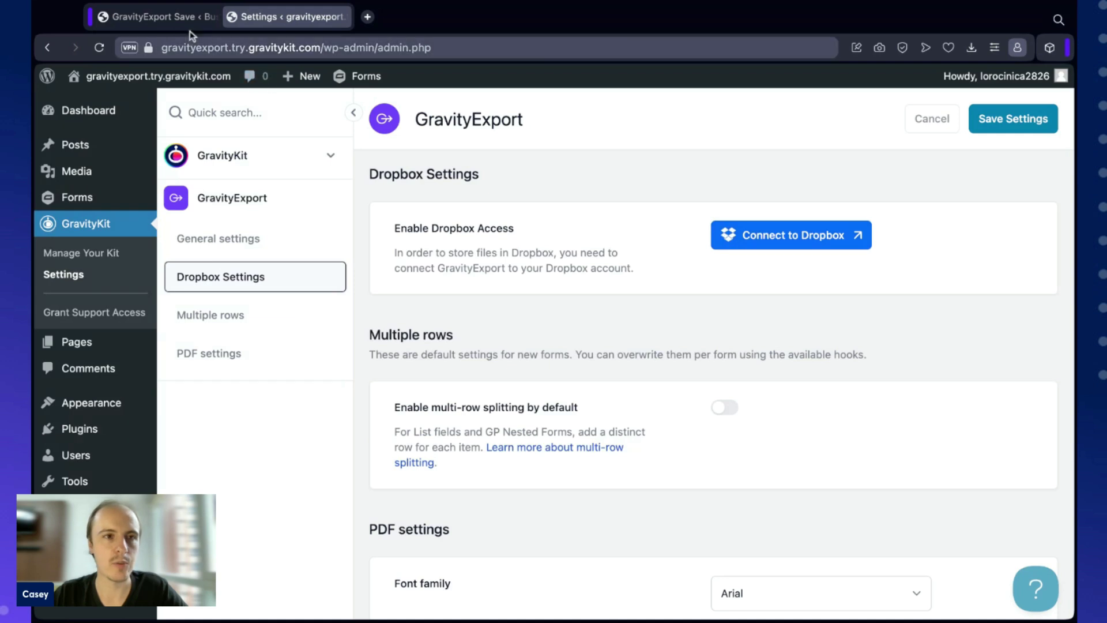
# Step: Back on the feed tab, choose Local Storage and save the Send to Dropbox feed settings
pyautogui.click(168, 18)
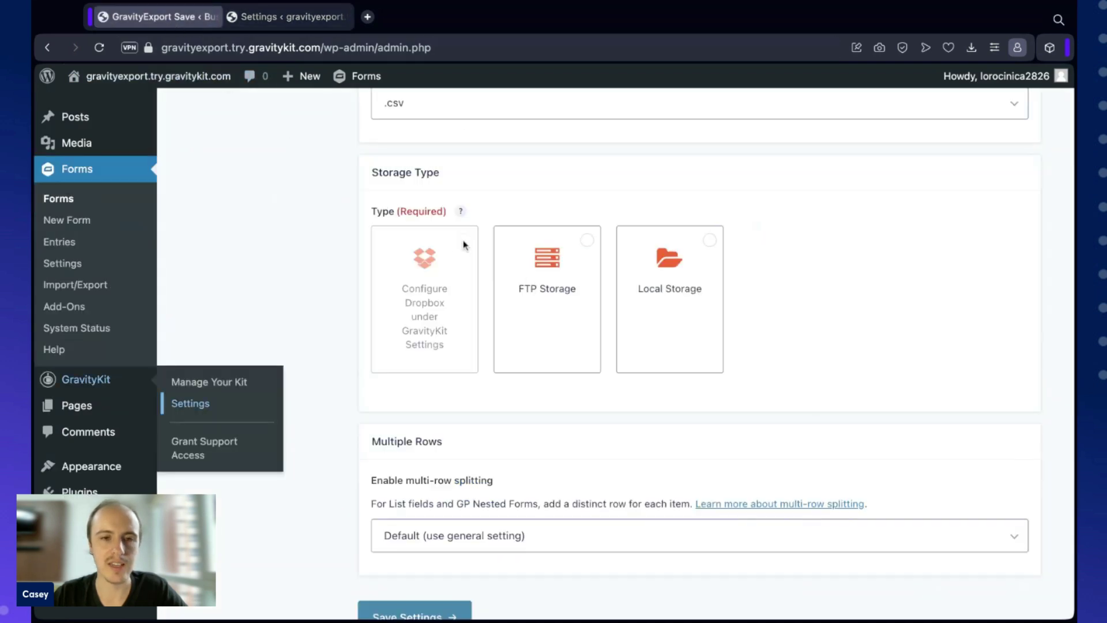
pyautogui.click(669, 271)
pyautogui.scroll(-5, 577, 423)
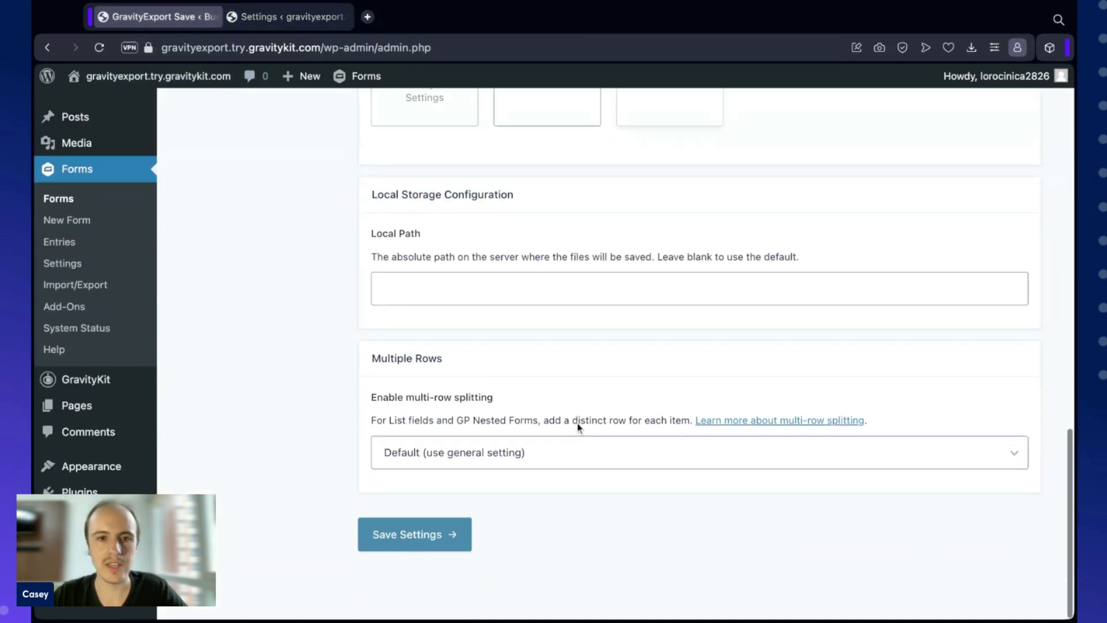
pyautogui.click(421, 532)
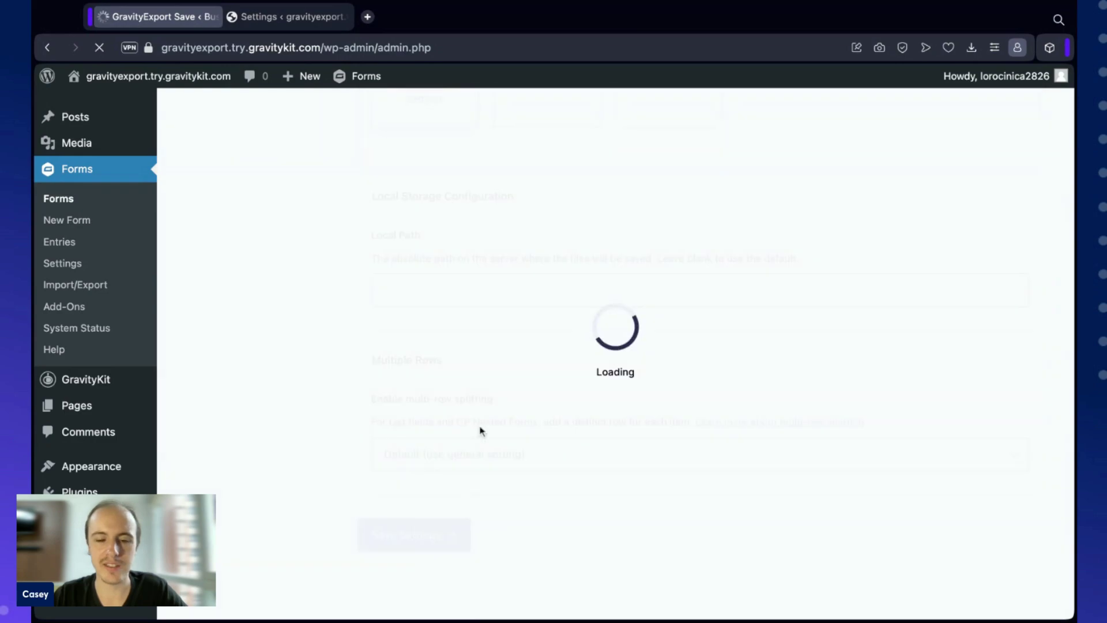